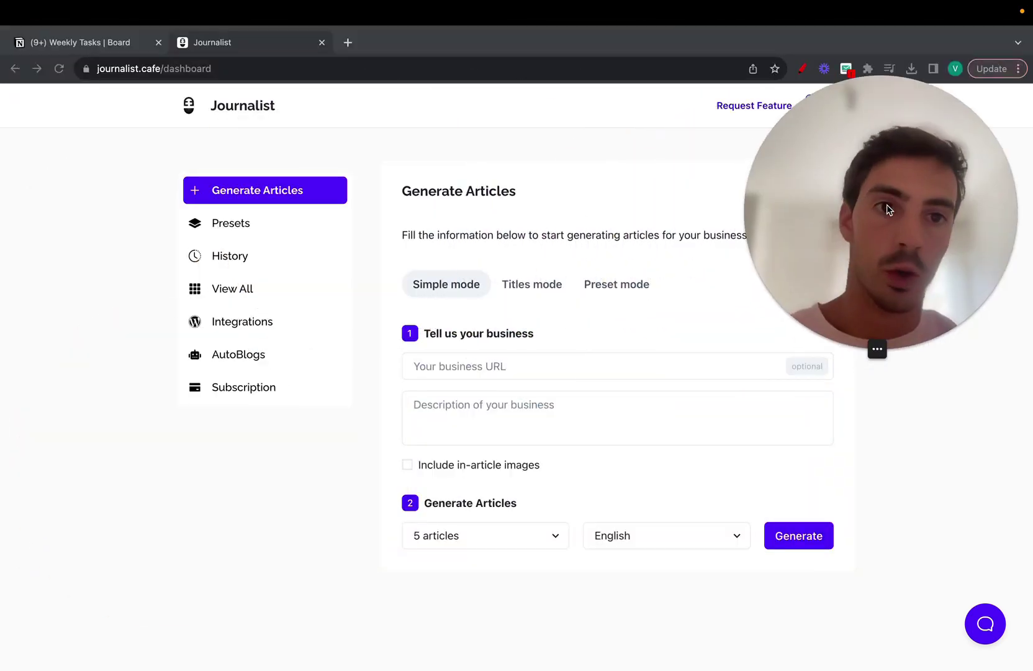
Step: Mark up the Generate Articles form with red outlines, underlines and an arrow toward Preset mode, then clear them
click(744, 90)
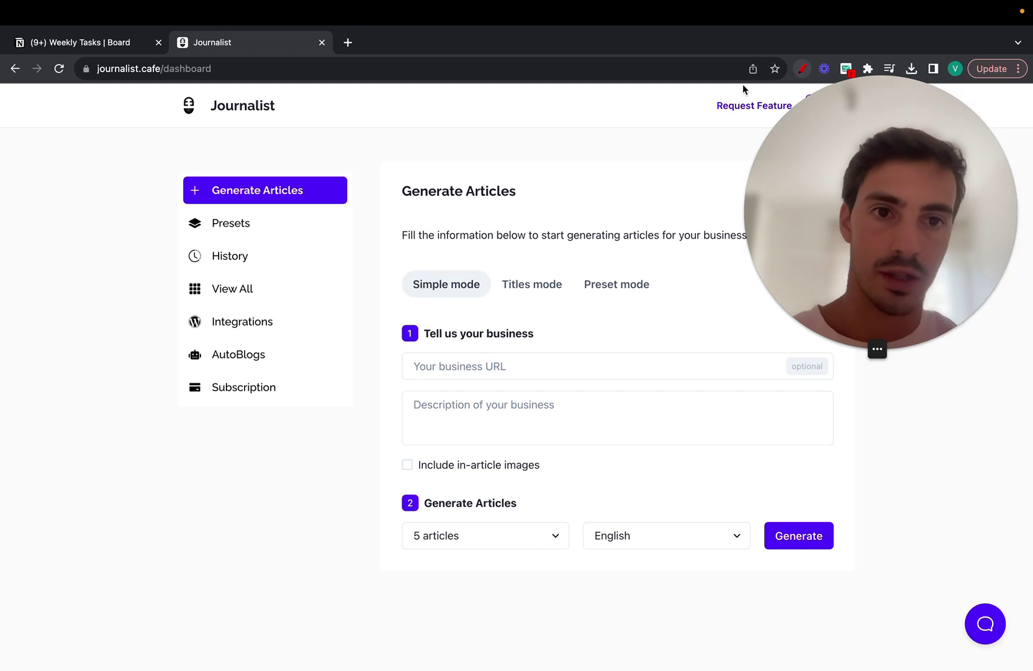
click(803, 69)
mouse_move(433, 160)
mouse_down()
mouse_move(561, 396)
mouse_move(542, 152)
mouse_move(449, 160)
mouse_move(511, 206)
mouse_up()
mouse_move(452, 240)
mouse_down()
mouse_move(452, 258)
mouse_move(512, 250)
mouse_up()
mouse_move(466, 292)
mouse_down()
mouse_move(501, 293)
mouse_move(486, 305)
mouse_move(366, 311)
mouse_move(343, 249)
mouse_move(351, 283)
mouse_move(357, 256)
mouse_up()
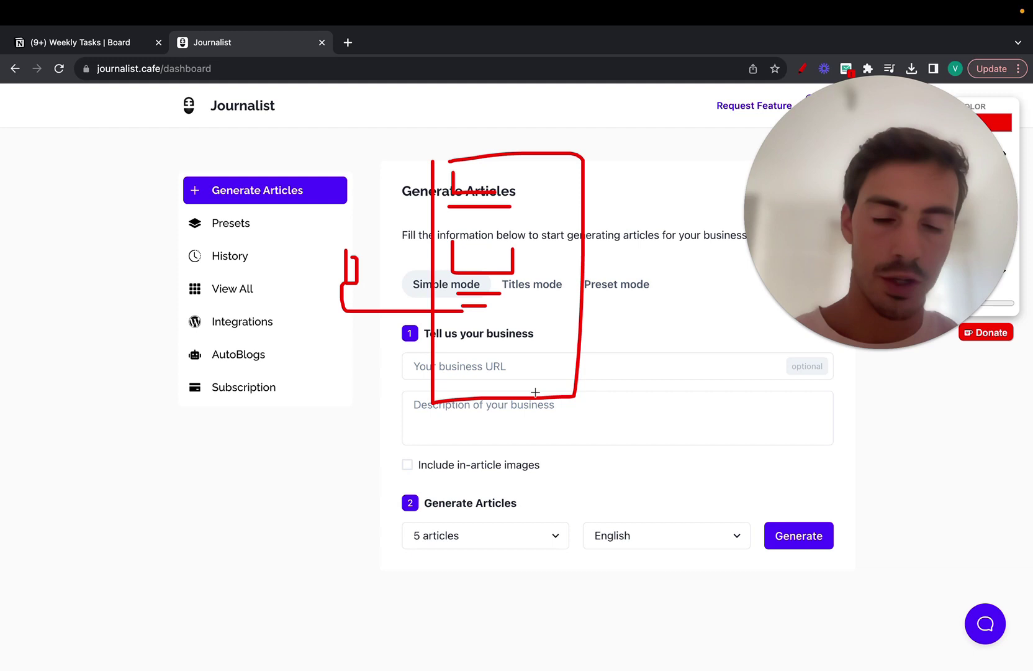
drag(453, 376, 438, 386)
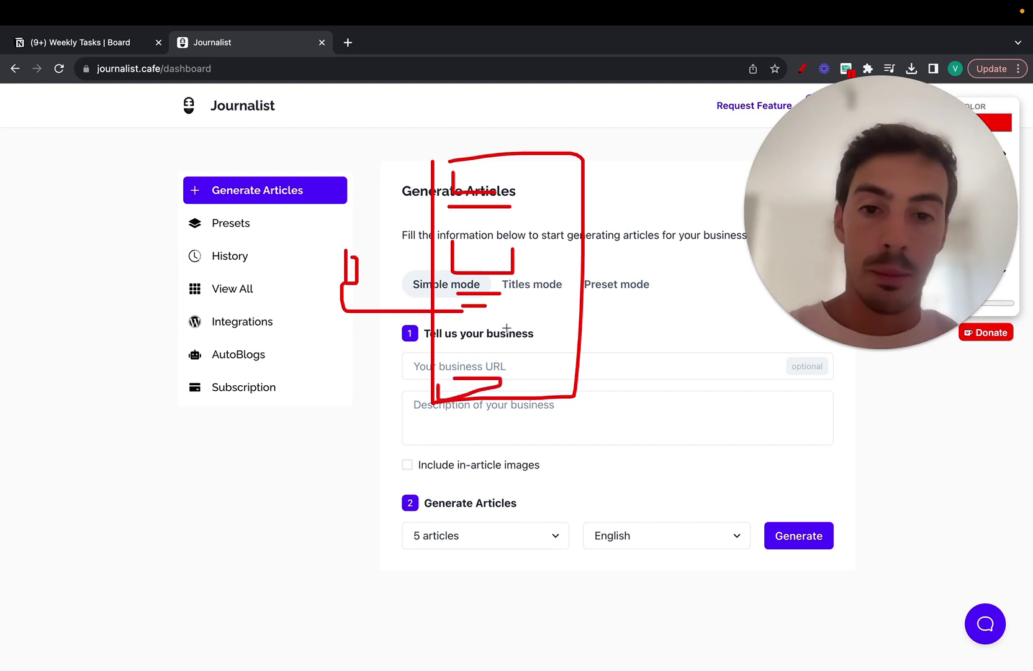
mouse_move(484, 317)
mouse_down()
mouse_move(642, 309)
mouse_move(650, 294)
mouse_up()
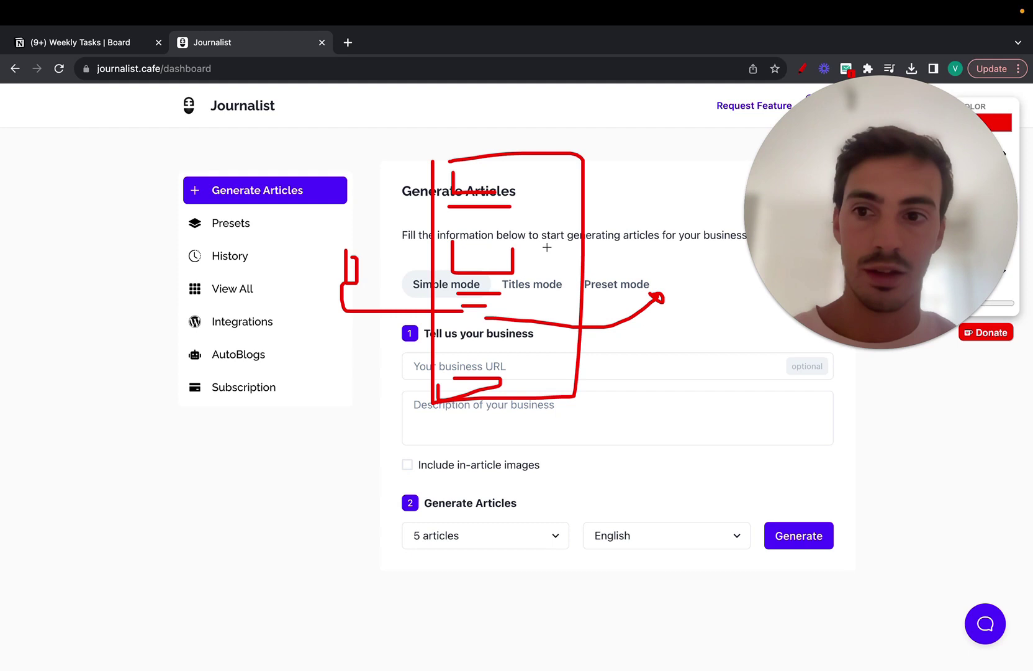
drag(880, 246, 699, 247)
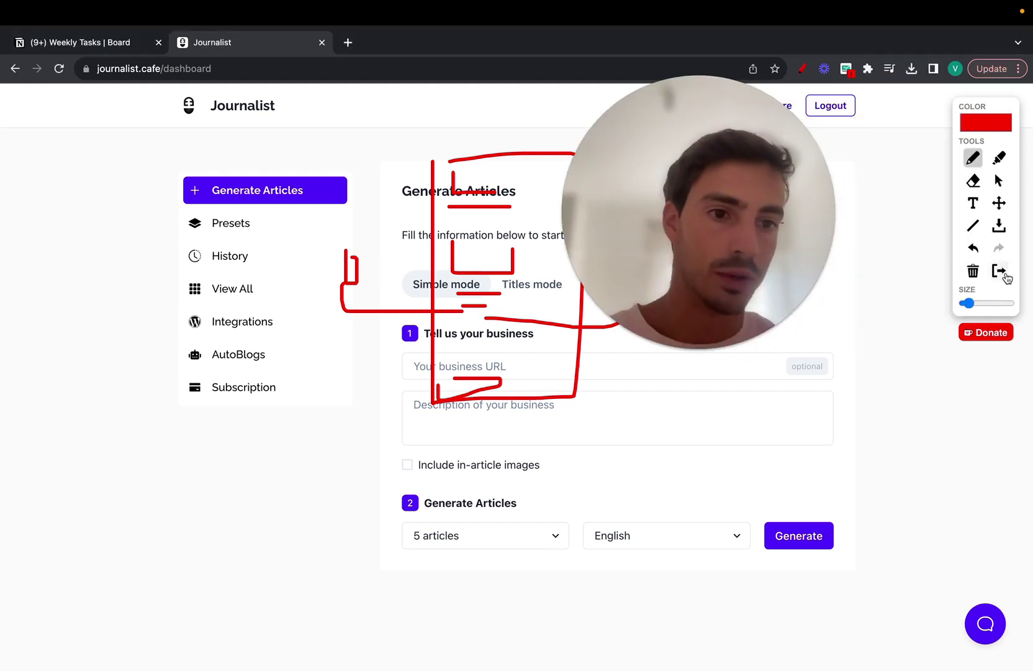
click(1006, 277)
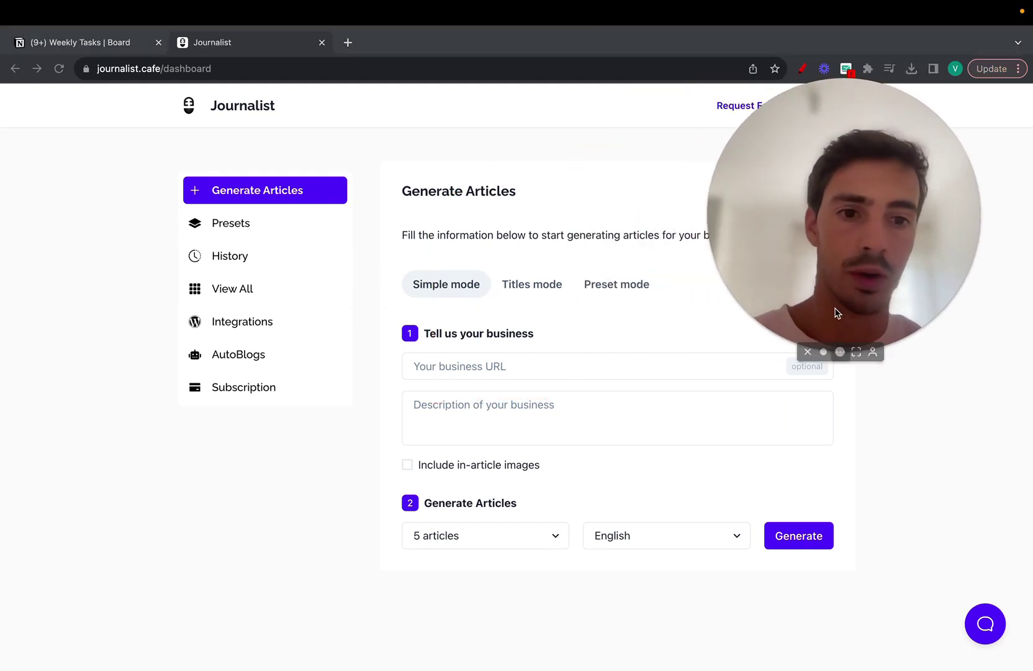
click(824, 351)
drag(789, 256, 197, 238)
drag(230, 307, 1012, 268)
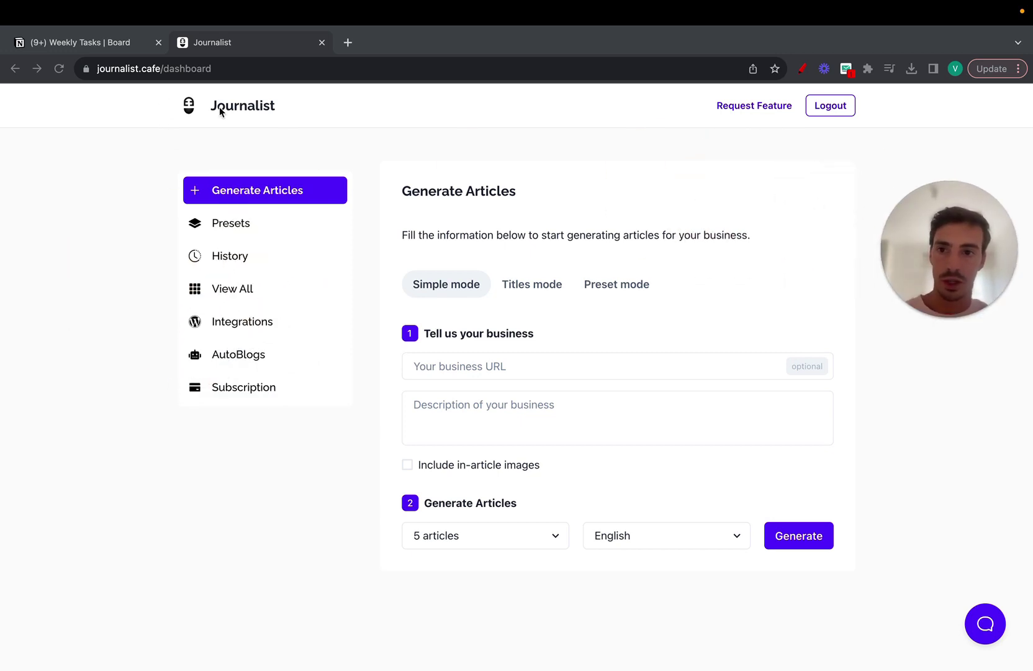
Step: Cycle the generator through Titles, Preset and Simple modes, ending on Preset mode
click(403, 159)
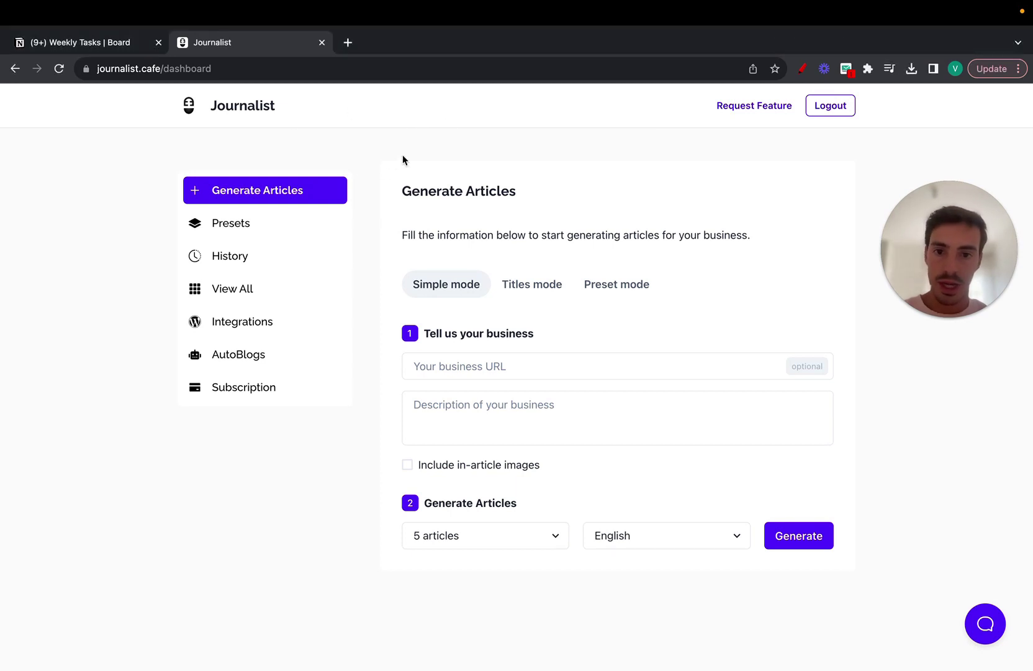
click(526, 294)
click(600, 295)
click(460, 295)
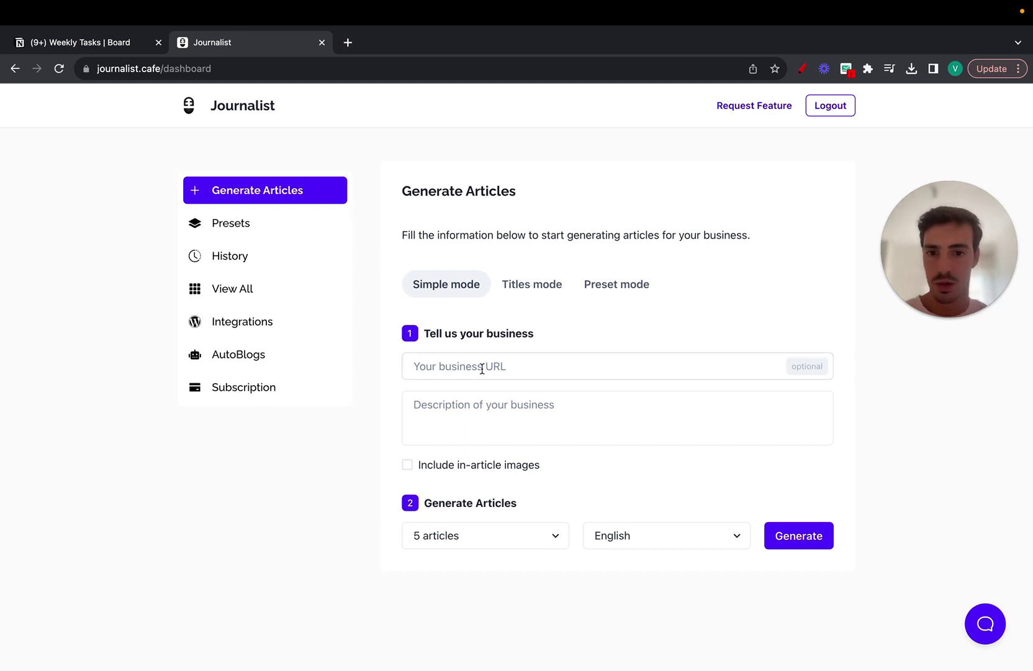
click(521, 287)
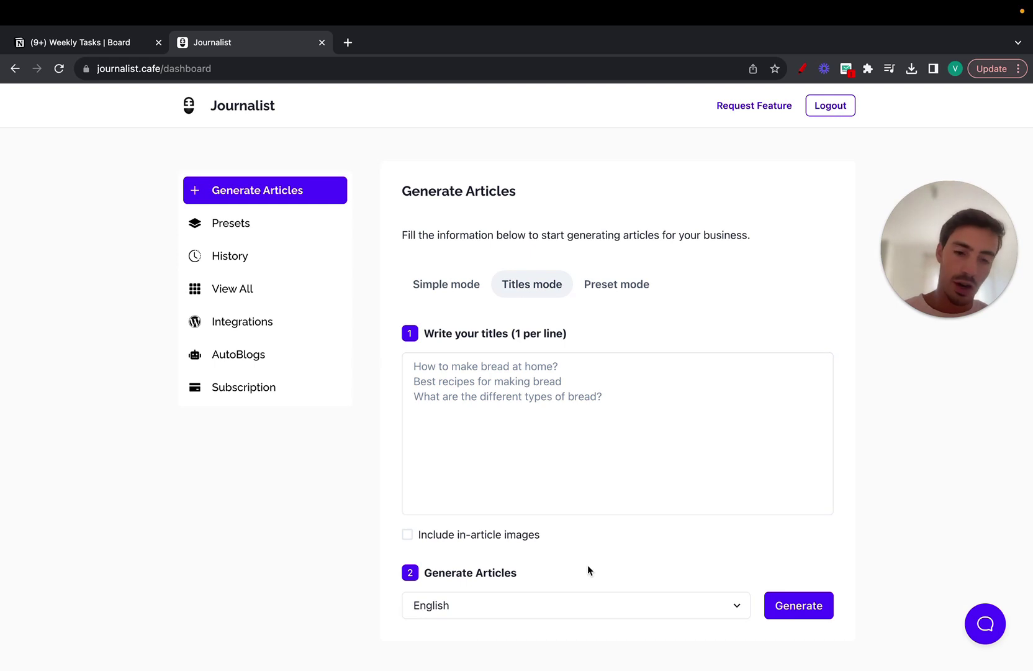
click(613, 283)
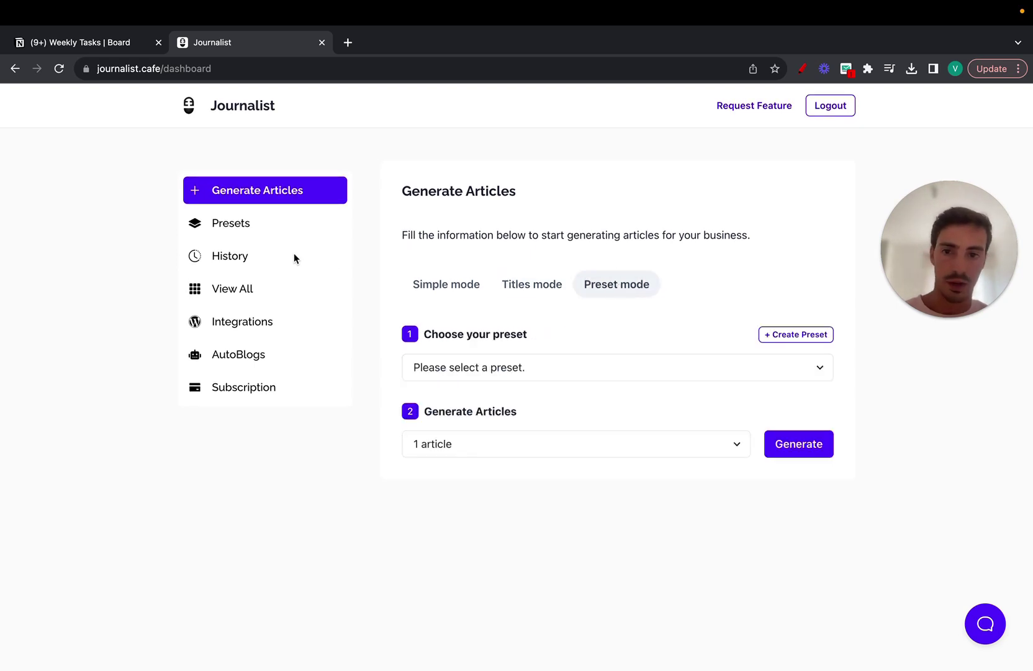
click(473, 288)
click(617, 289)
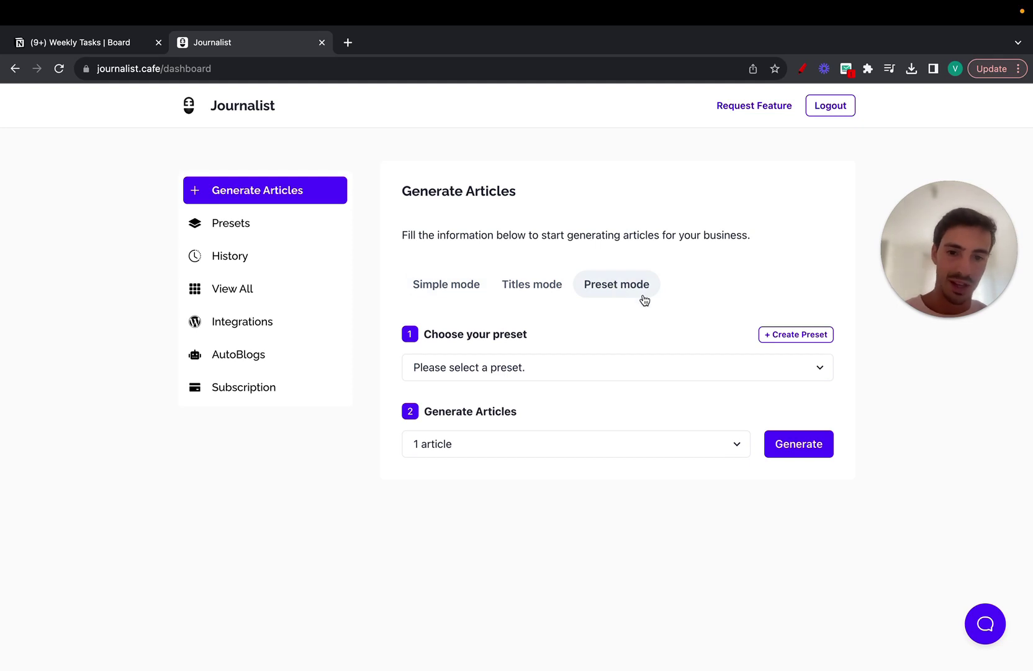
Step: Start a new preset named 'My special Formula for Content'
click(782, 337)
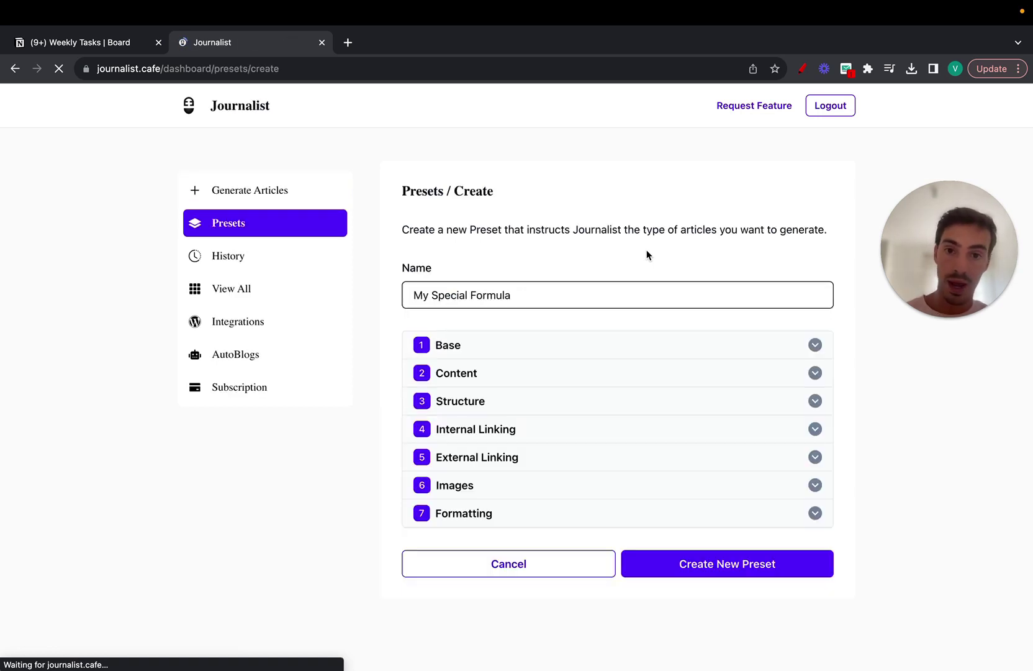
click(581, 293)
text(my)
key(BackSpace)
key(BackSpace)
text(y)
key(BackSpace)
key(BackSpace)
text(MY special Formula)
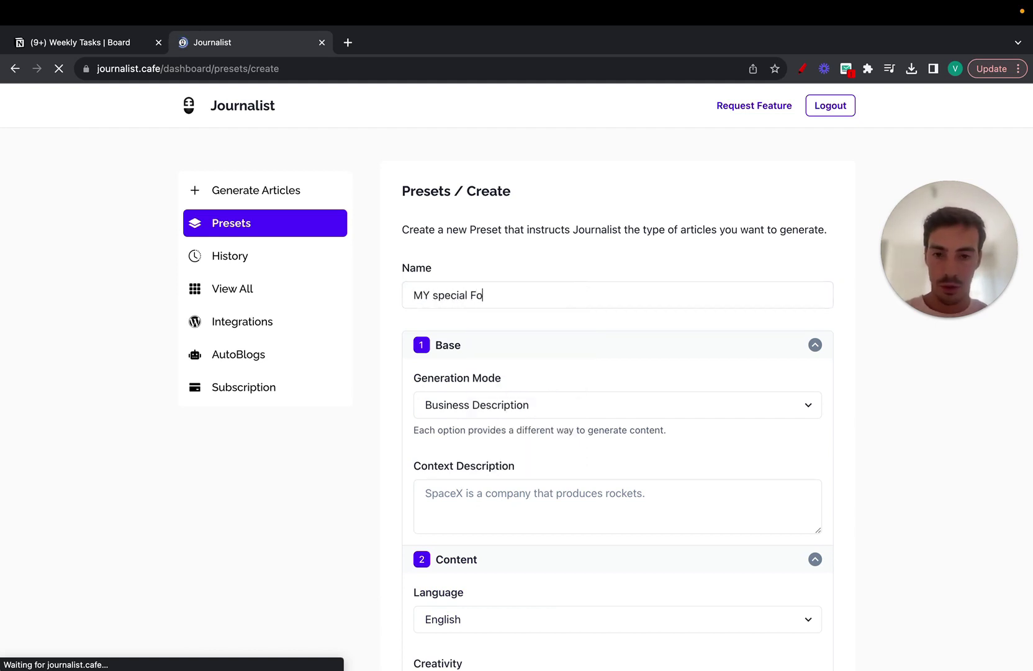
click(429, 303)
key(BackSpace)
text(y)
click(535, 303)
text(for Content)
Step: Set the preset's Generation Mode to Business Description
scroll(588, 350, down, 3)
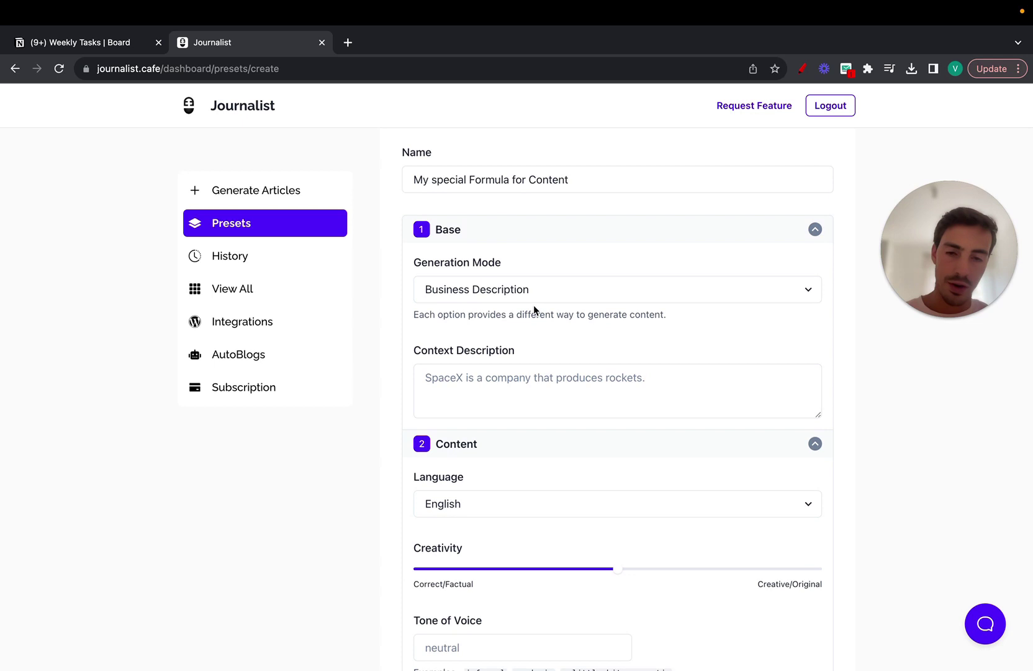
click(533, 299)
click(498, 277)
click(497, 297)
click(497, 272)
scroll(511, 338, down, 1)
click(516, 265)
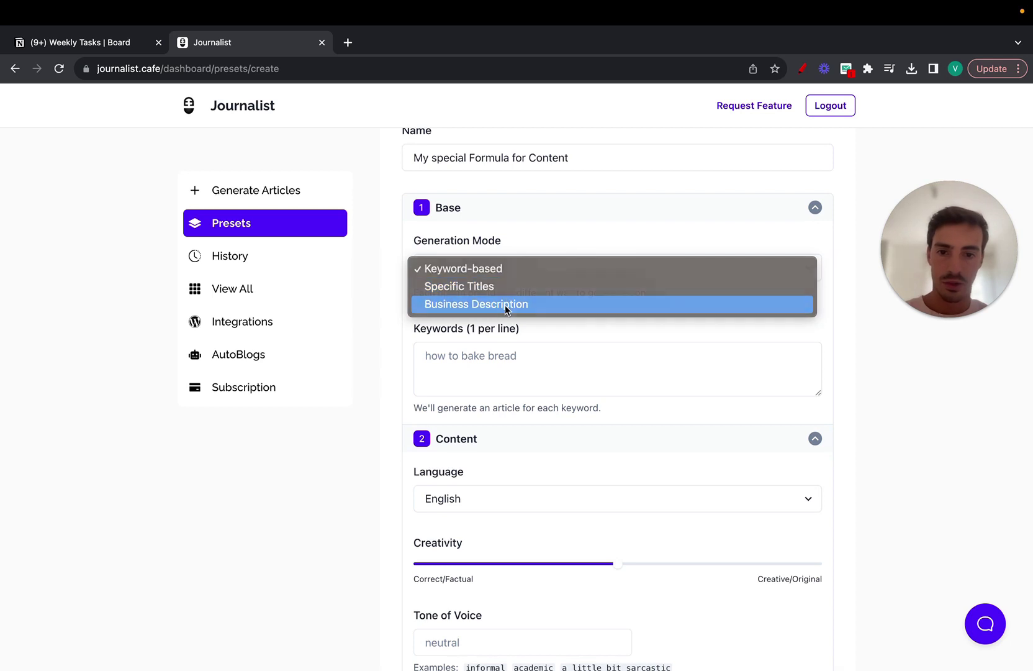
click(504, 305)
Step: Begin the Context Description with 'My business sells computer'
click(504, 350)
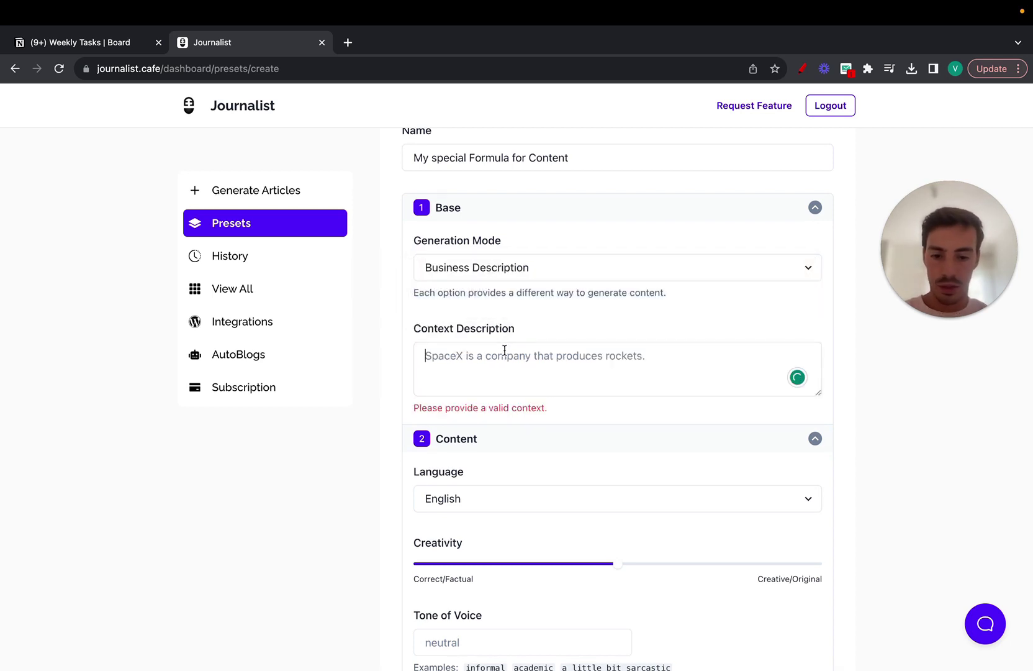
text(my bu)
key(BackSpace)
key(BackSpace)
key(BackSpace)
key(BackSpace)
key(BackSpace)
text(MY)
key(BackSpace)
key(BackSpace)
key(BackSpace)
text(y bus)
key(super+a)
text(My )
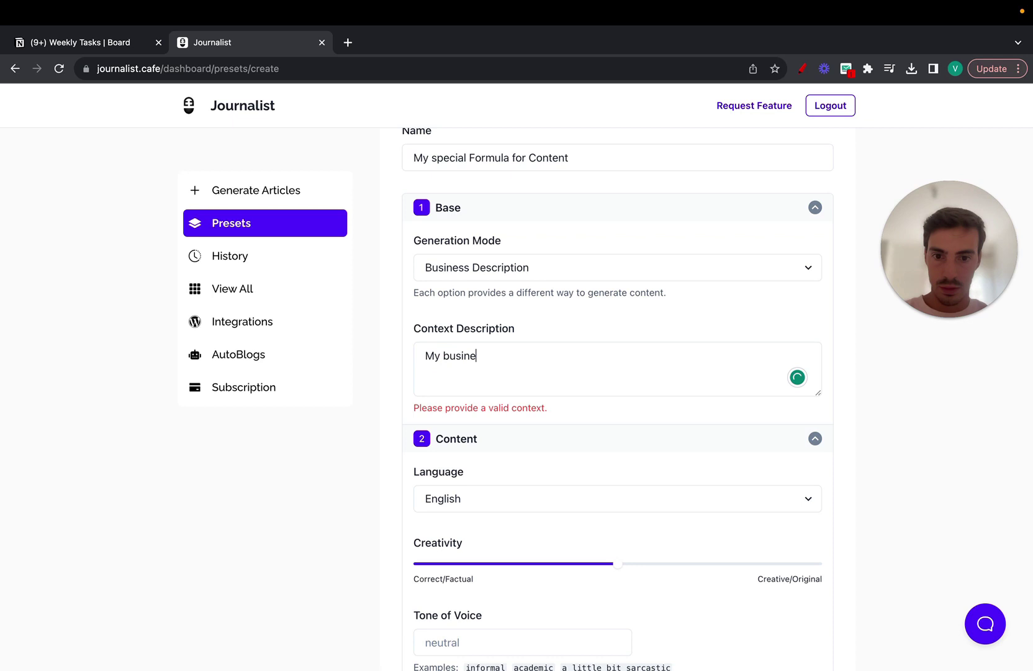
text(business sells computer screens to high end retailers.)
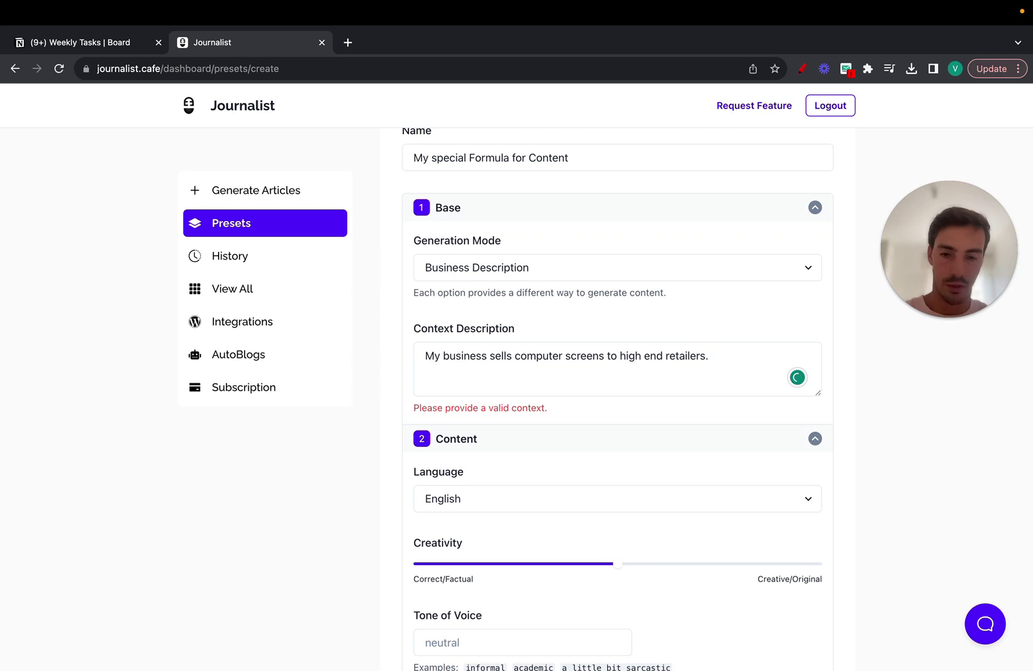
Step: Keep English as the preset's language
scroll(398, 423, down, 5)
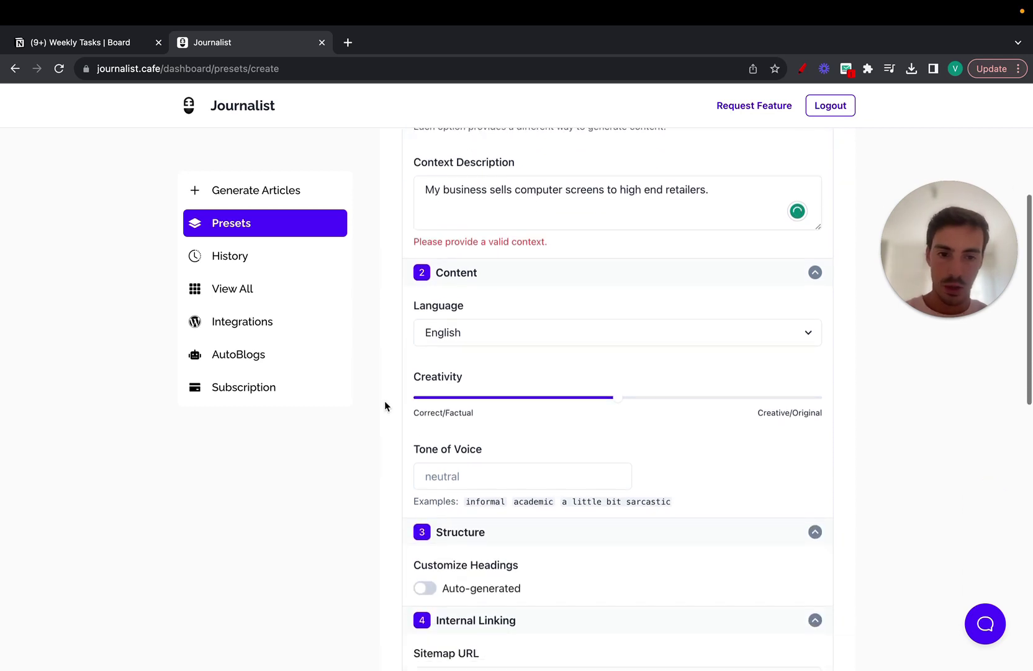
click(521, 228)
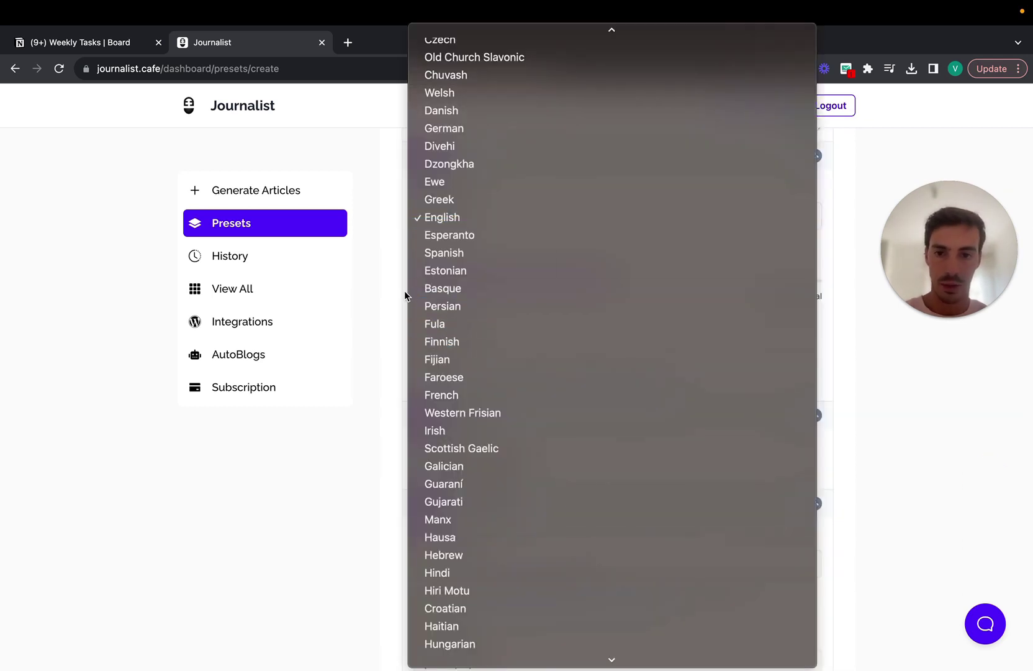
click(385, 338)
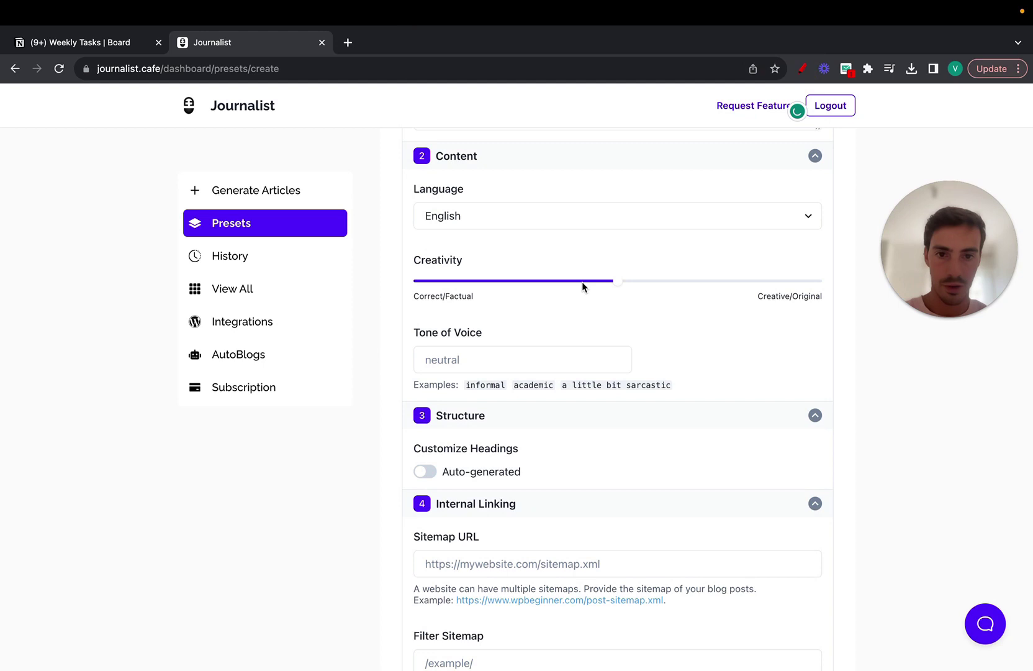
scroll(526, 365, down, 1)
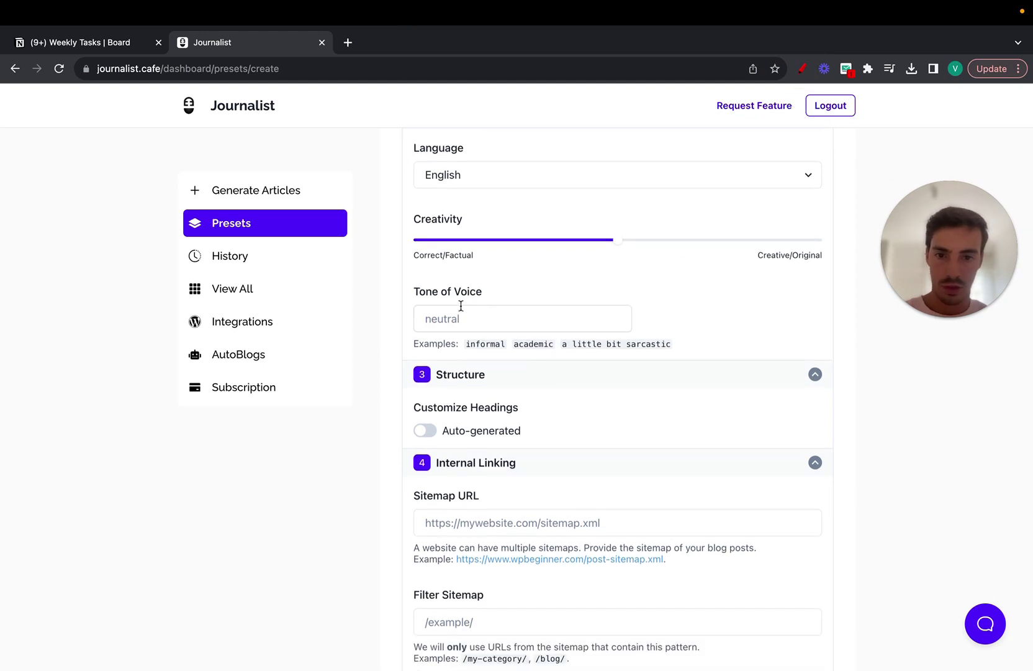
scroll(462, 304, up, 3)
scroll(496, 256, up, 1)
Step: Collapse the Content, Base and Structure sections, leaving headings auto-generated
click(497, 254)
scroll(498, 254, up, 3)
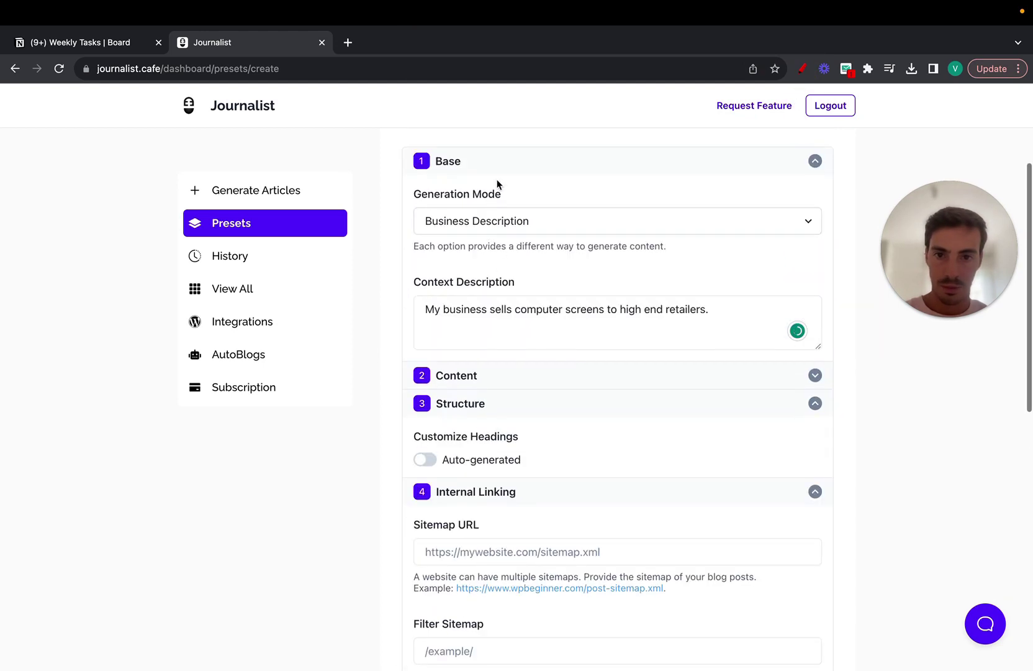
click(507, 171)
click(484, 222)
click(479, 225)
click(428, 275)
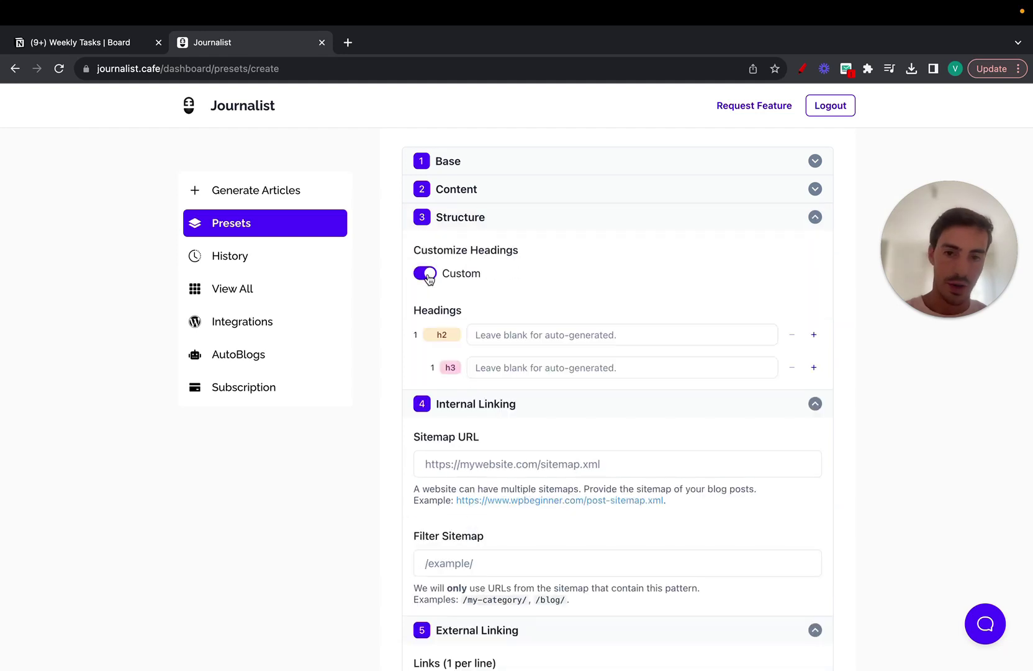
click(429, 273)
click(478, 222)
scroll(503, 276, down, 1)
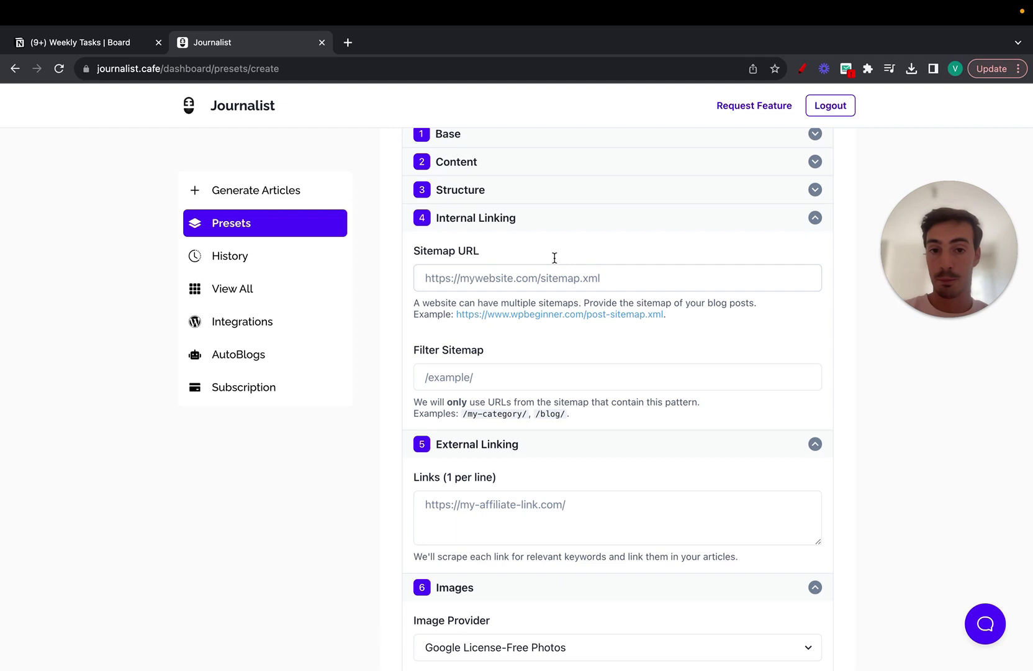
click(492, 228)
scroll(512, 295, down, 1)
click(516, 296)
text(https)
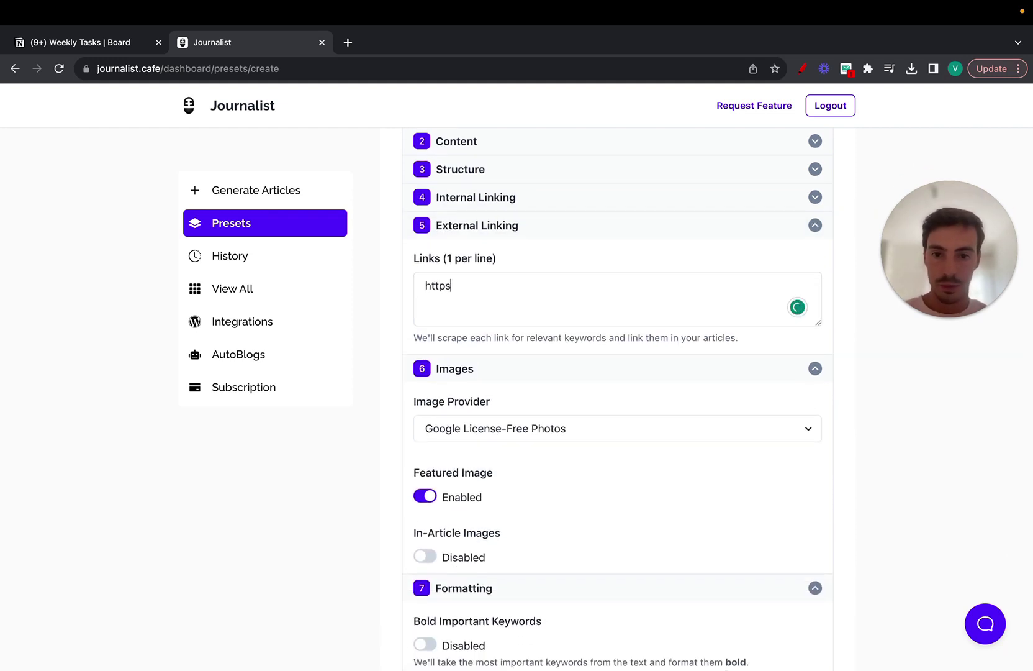
text(://Wikiepdia.com/)
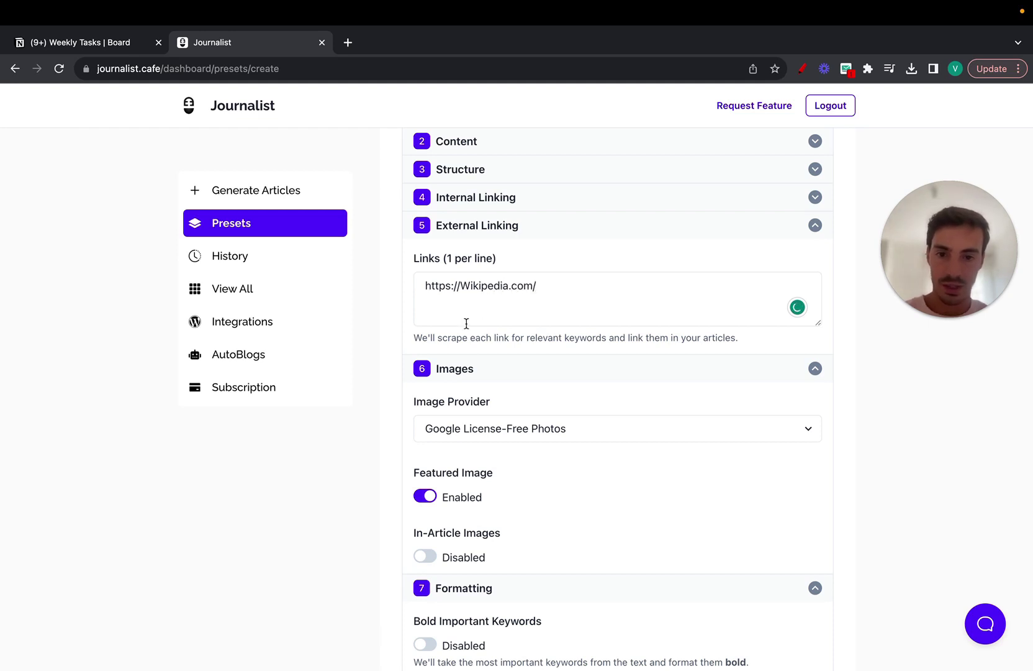
scroll(467, 323, down, 1)
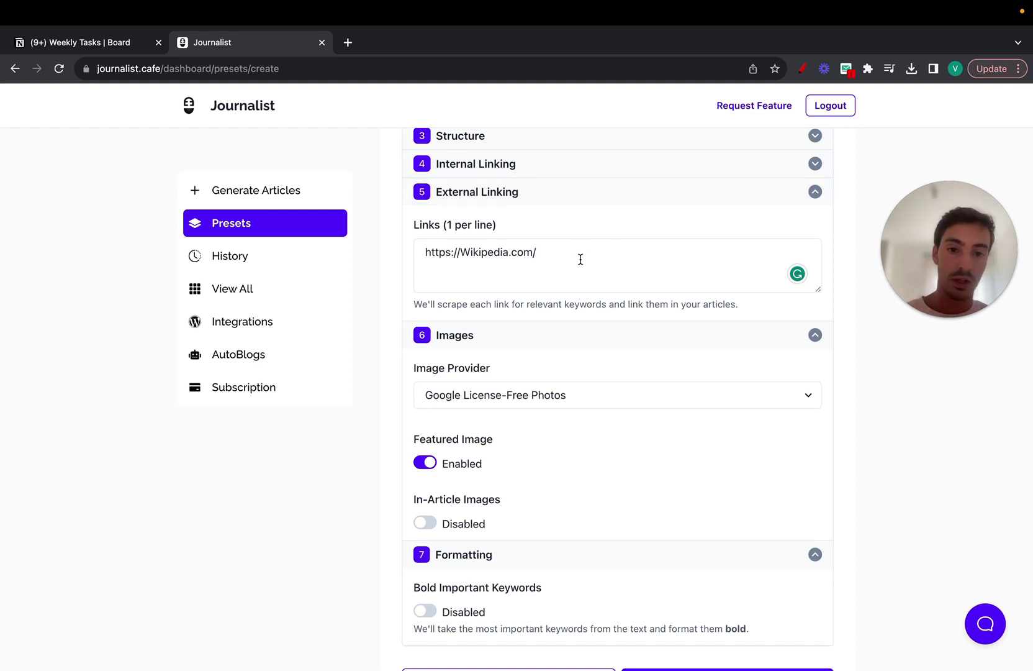
drag(580, 259, 418, 254)
click(490, 254)
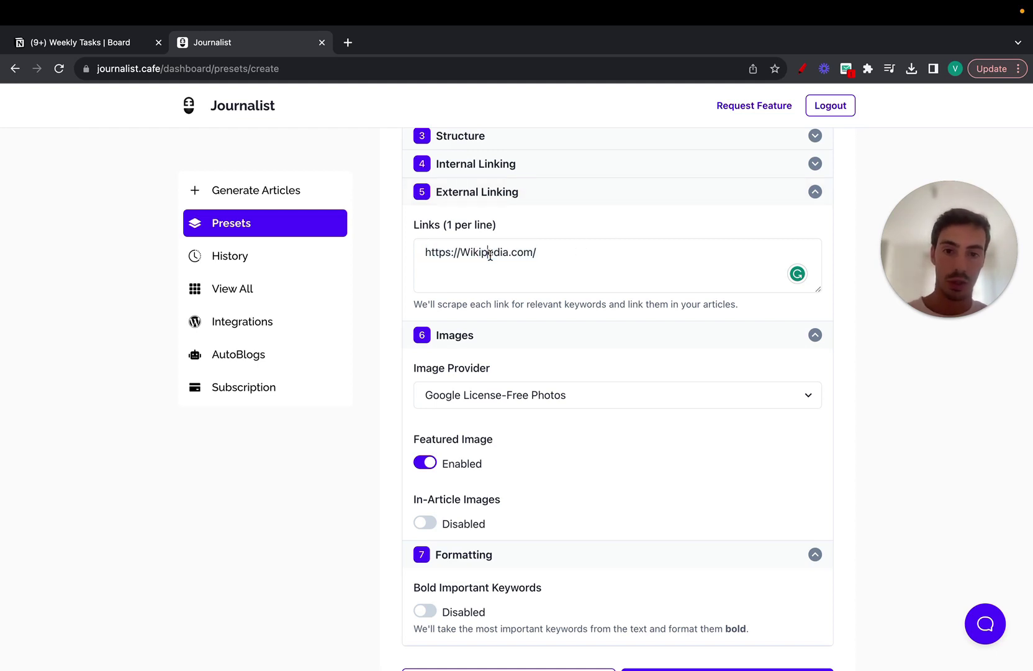
drag(550, 247, 390, 246)
click(559, 247)
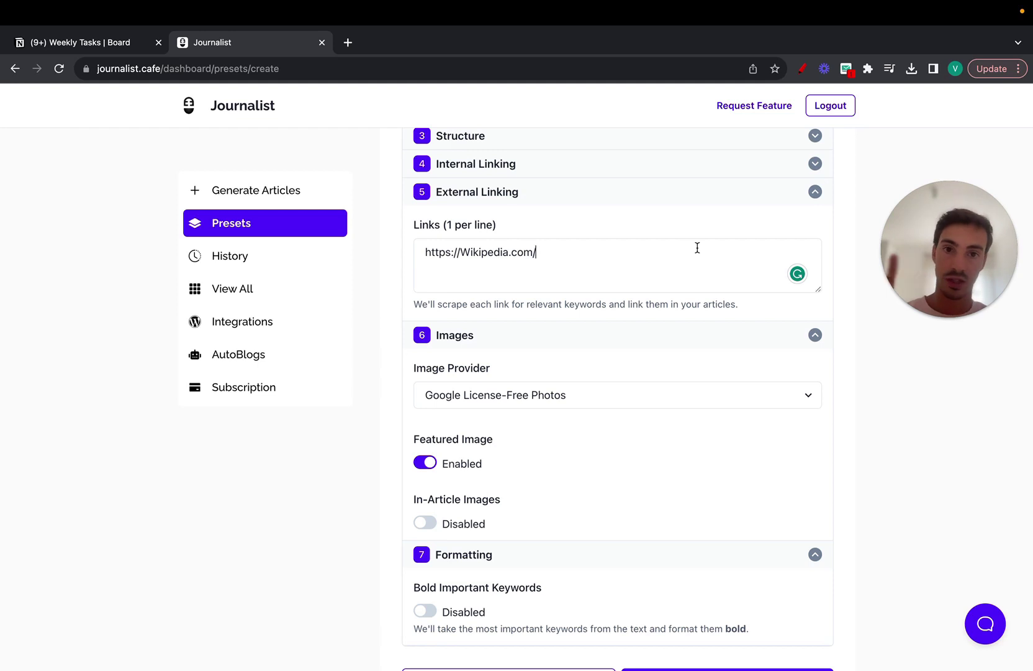
click(683, 244)
drag(608, 248, 415, 248)
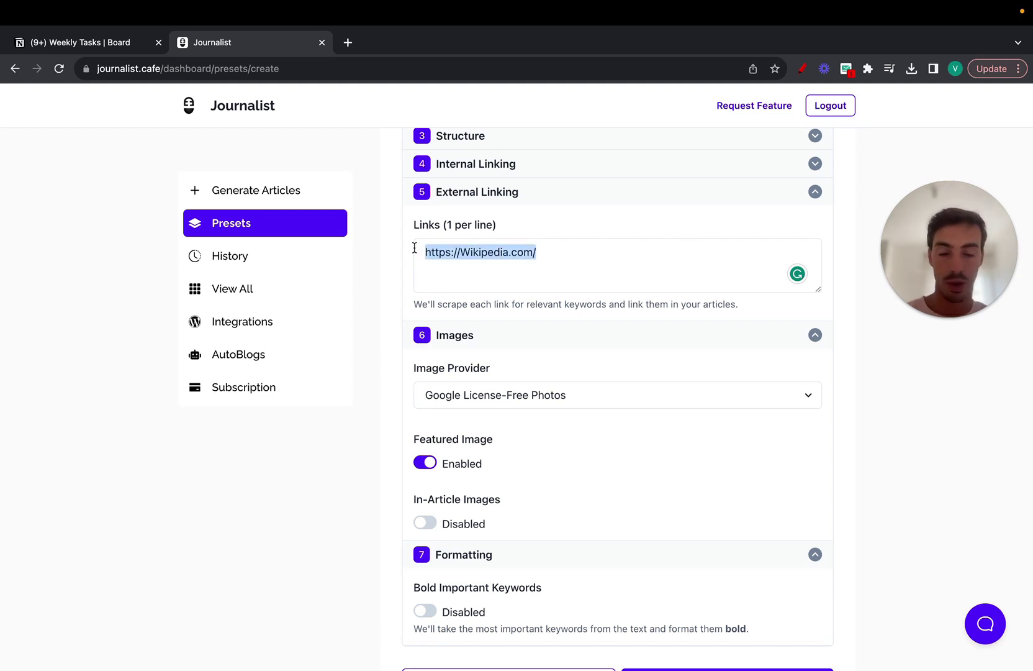
Step: Keep Google License-Free Photos as image provider, with in-article and featured images off
click(555, 250)
scroll(563, 236, down, 3)
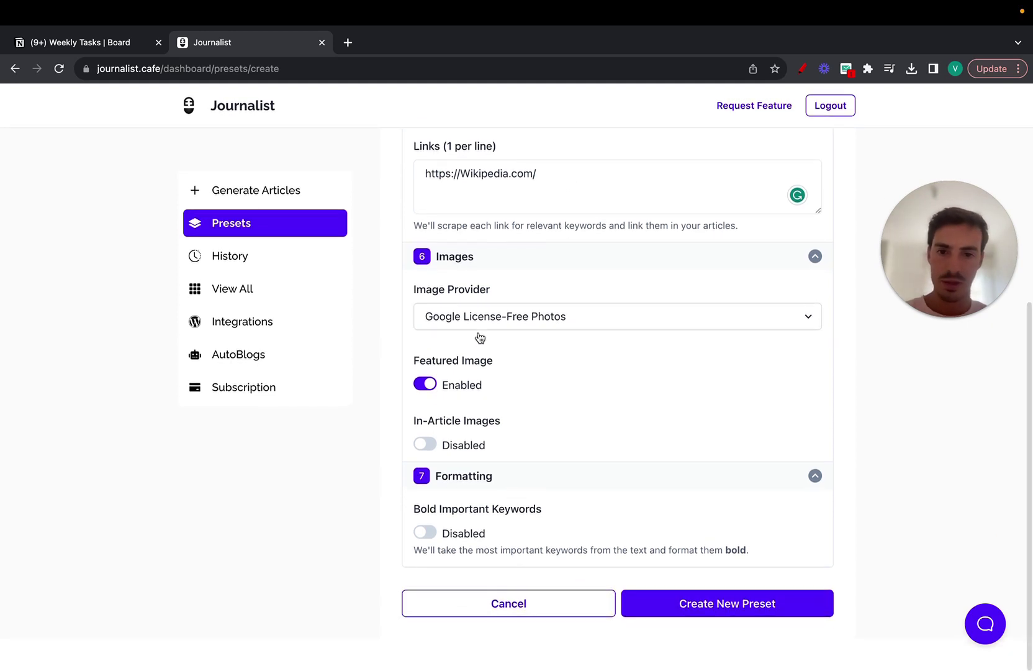
click(454, 327)
click(398, 309)
click(424, 445)
click(424, 446)
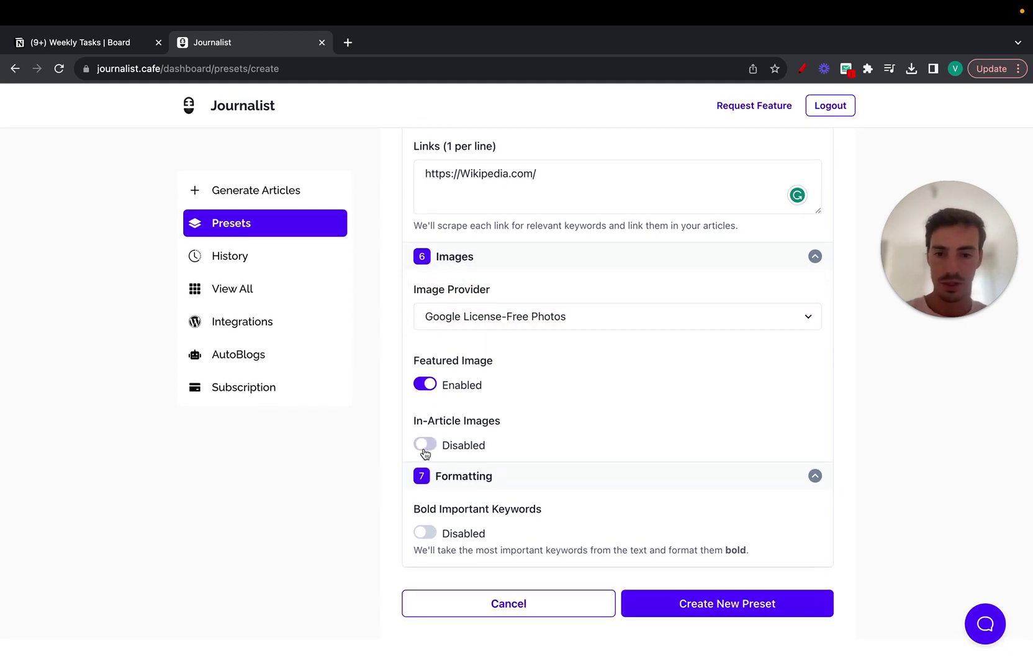
click(425, 385)
Step: Collapse the Images and Formatting sections and save the new preset
click(480, 264)
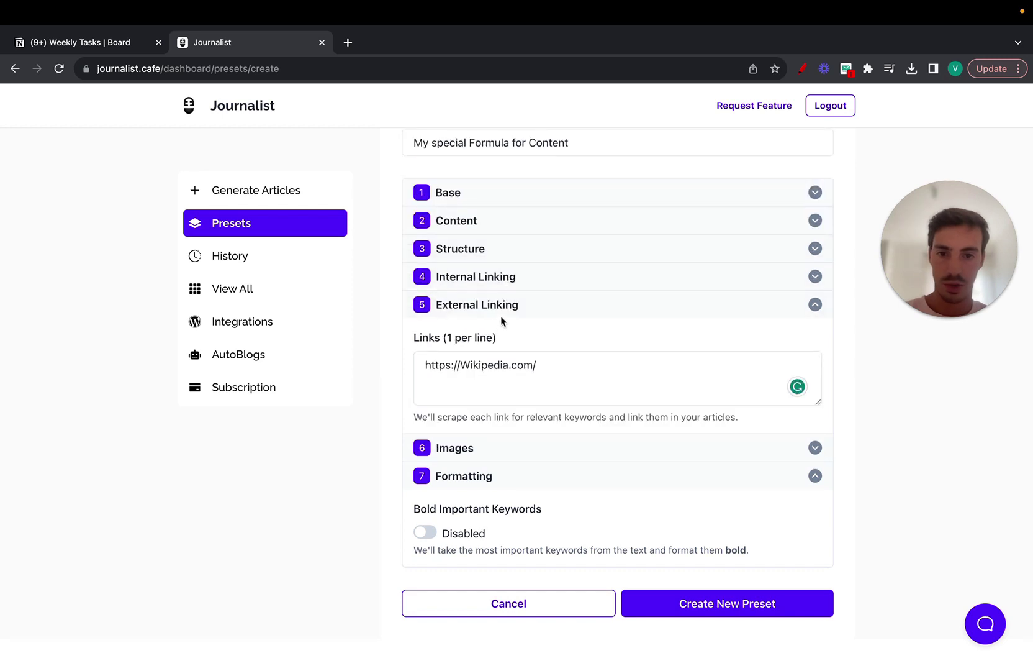
click(482, 487)
click(706, 607)
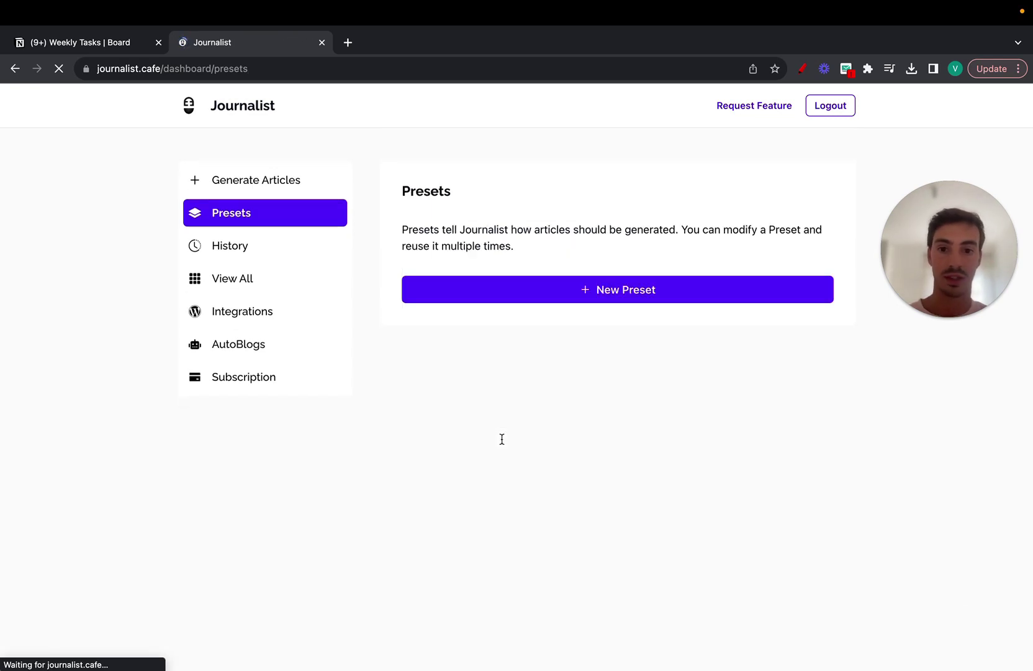
Step: Generate 1 article in Preset mode from the 'My special Formula for Content' preset
click(258, 192)
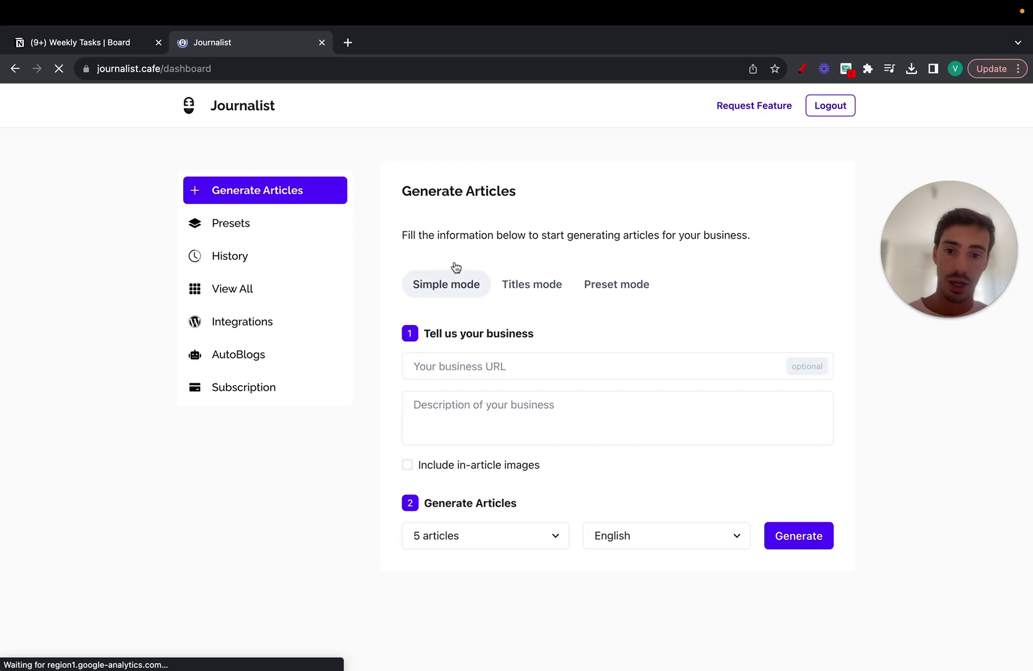
click(607, 298)
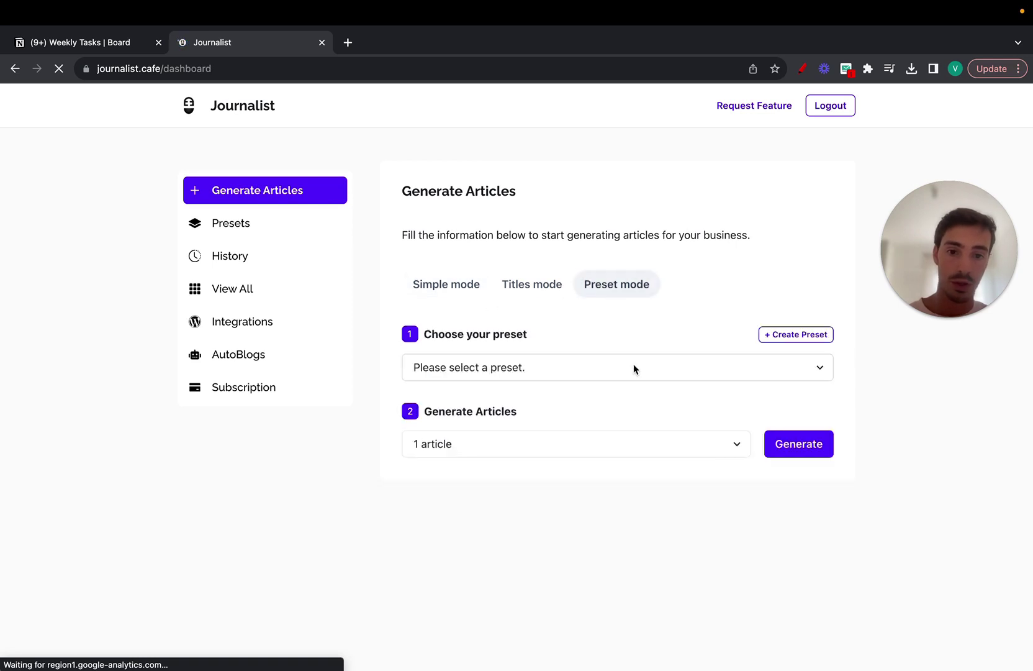
click(633, 368)
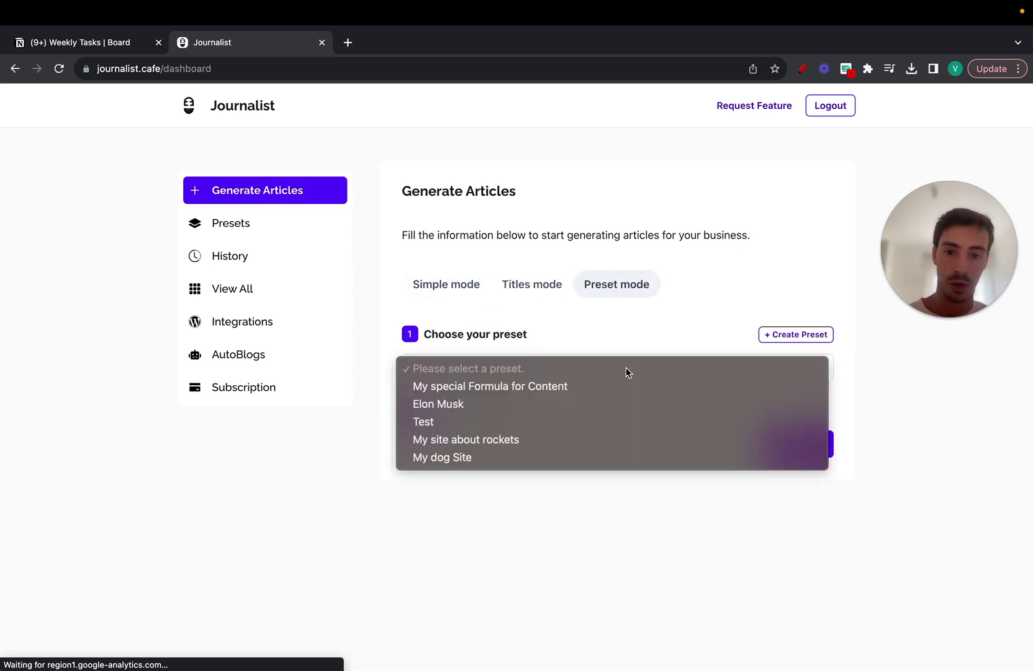
click(481, 387)
click(475, 458)
click(844, 480)
click(802, 447)
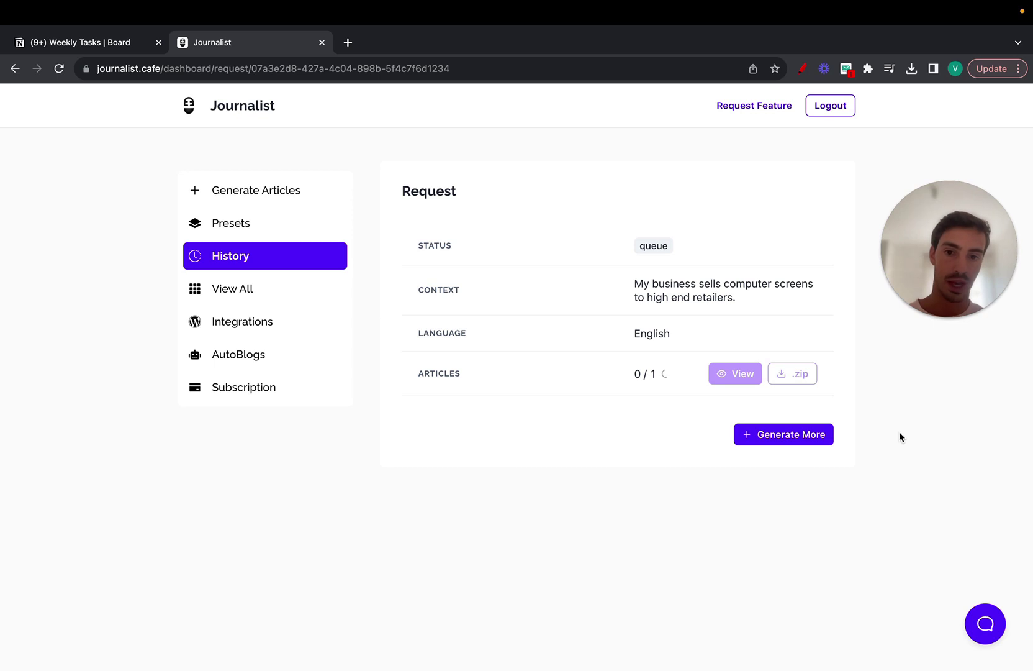
Step: Review the queued request's context and language, then open Generate Articles in a new tab
triple_click(698, 297)
click(753, 294)
triple_click(745, 298)
click(734, 298)
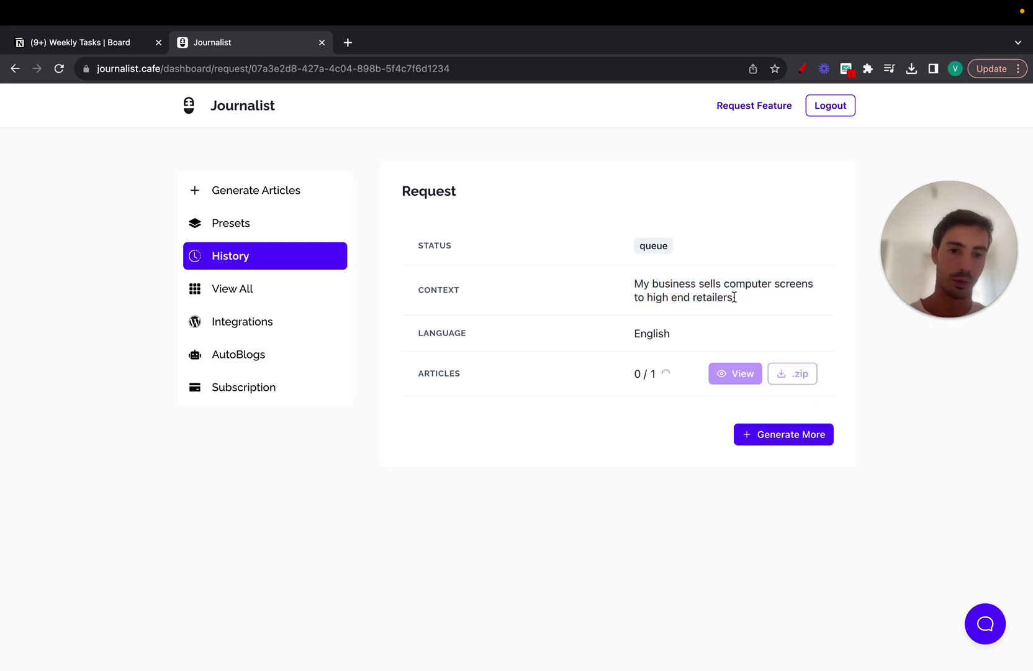
double_click(647, 338)
click(688, 333)
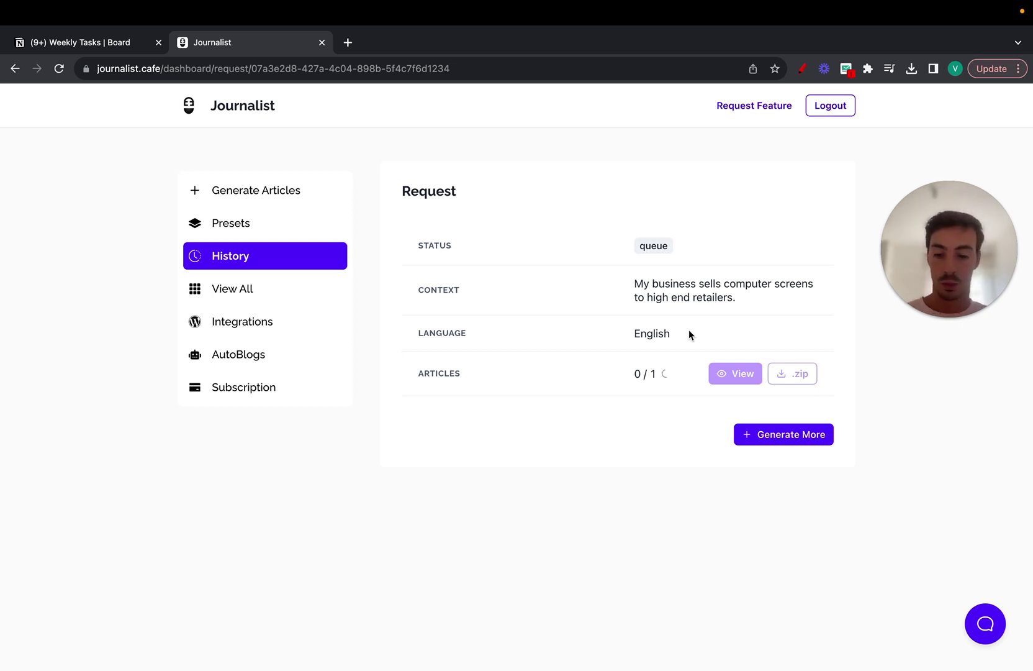
super+click(242, 197)
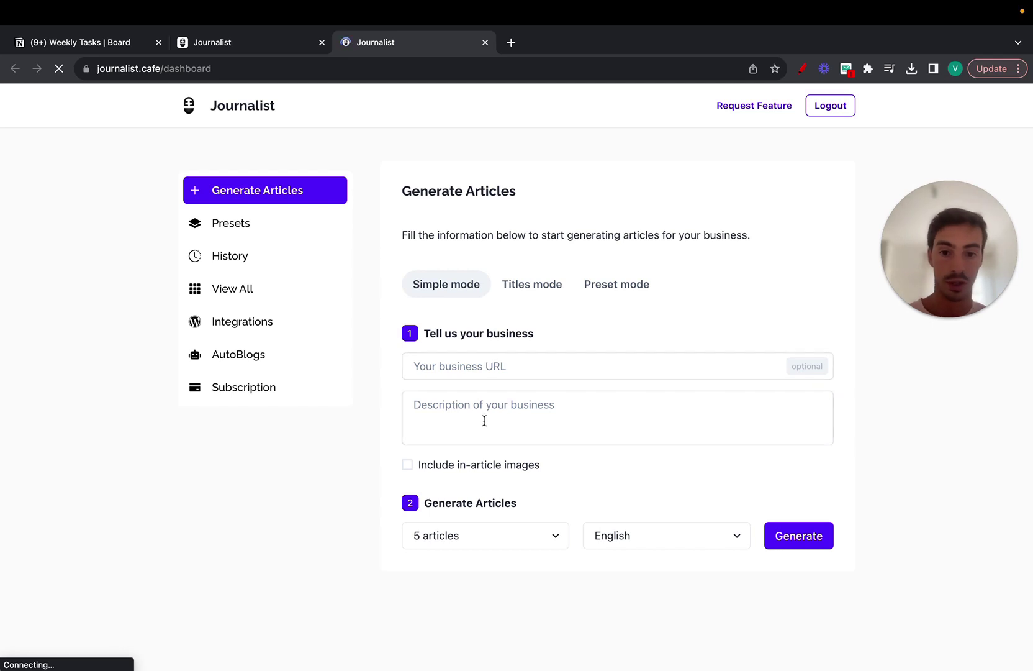
Step: Switch to Titles mode, back to Preset mode, and start a new preset
click(535, 295)
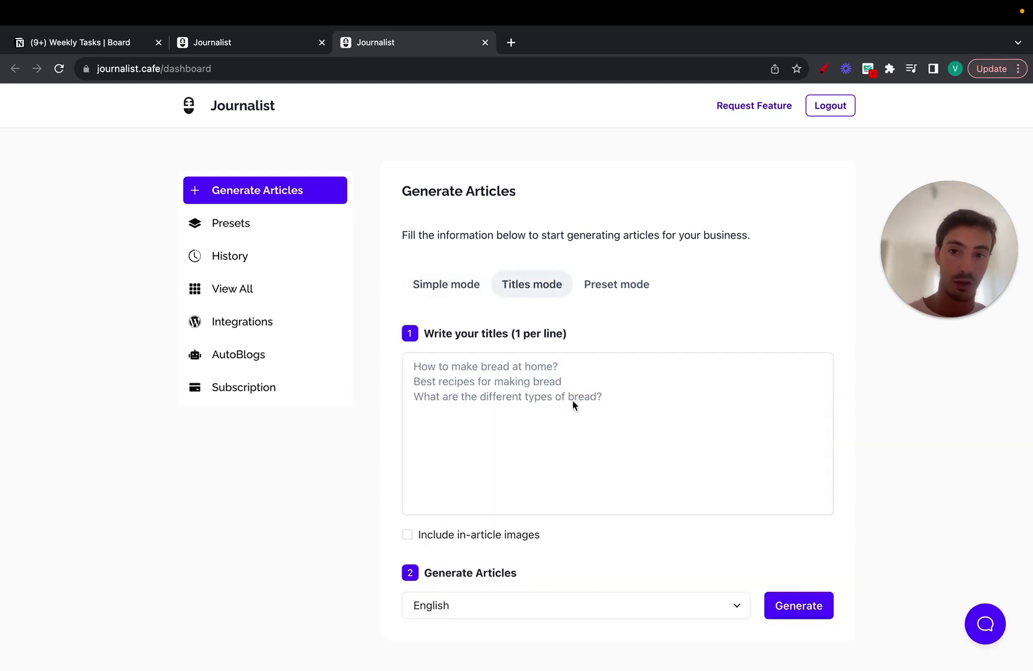
click(605, 288)
click(800, 339)
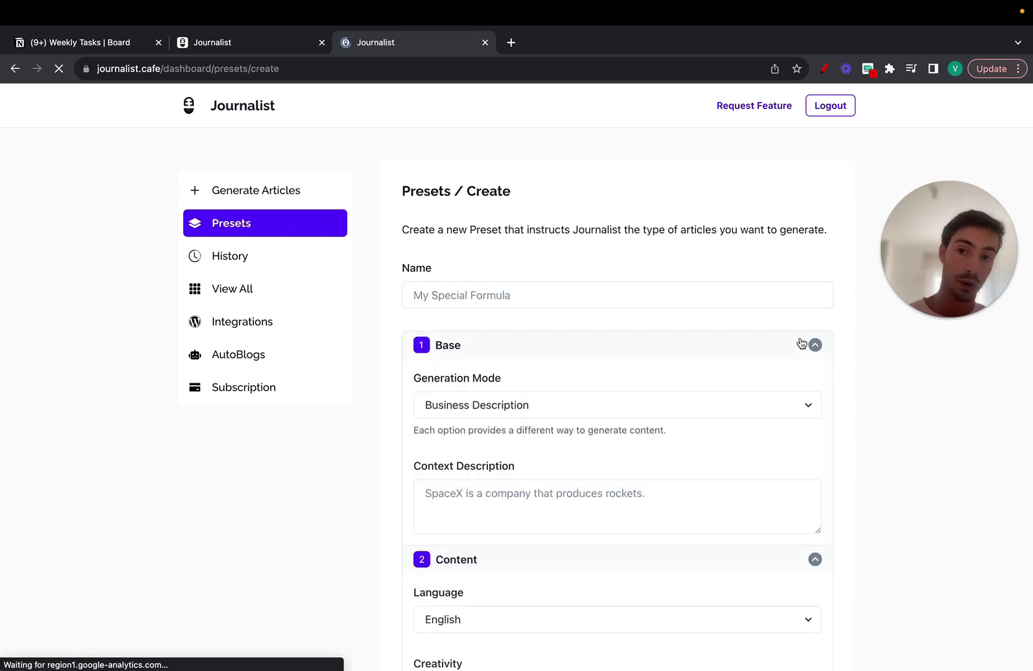
Step: Set the draft preset's Generation Mode to Keyword-based, then return to the queued request's tab
click(656, 352)
click(655, 352)
scroll(543, 368, down, 2)
click(538, 348)
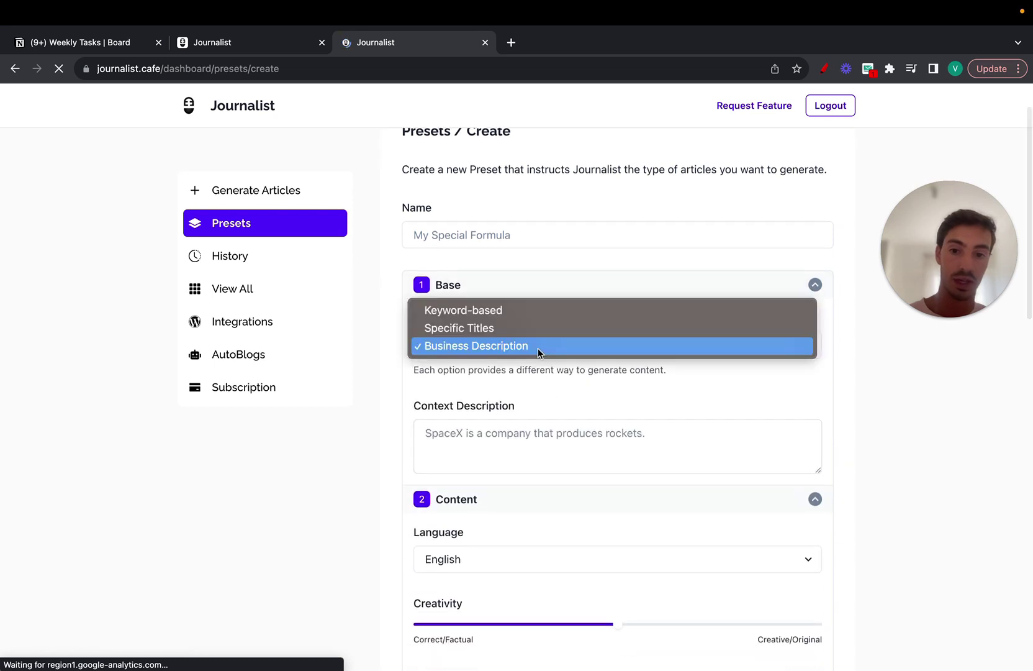
click(493, 311)
click(258, 42)
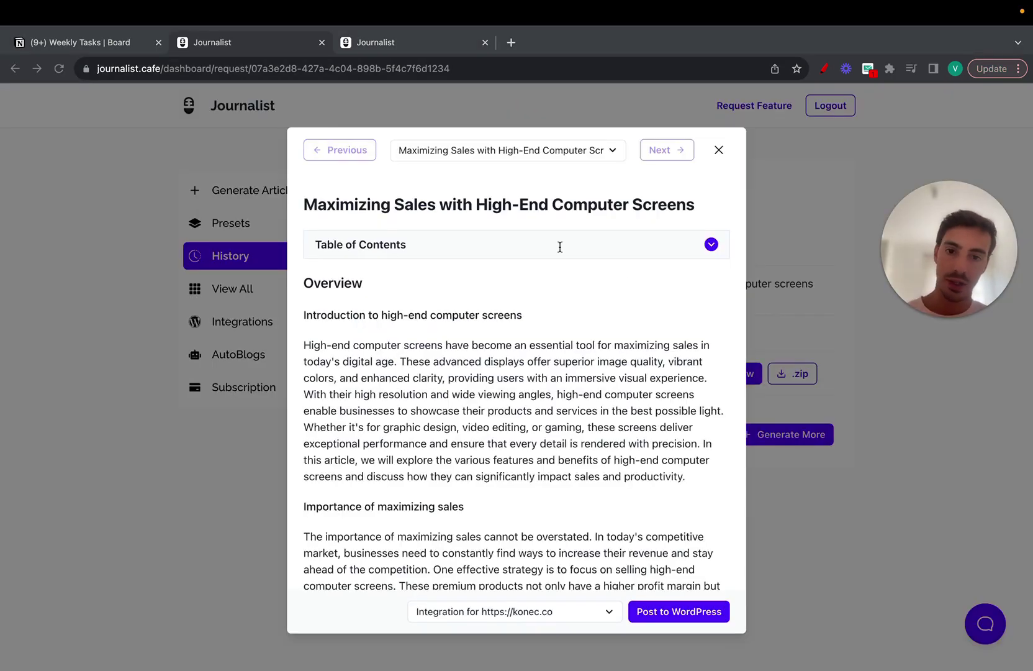
Step: Scroll the generated article 'Maximizing Sales with High-End Computer Screens' to its Sales Techniques section
scroll(391, 415, down, 10)
scroll(391, 415, up, 9)
scroll(440, 333, up, 2)
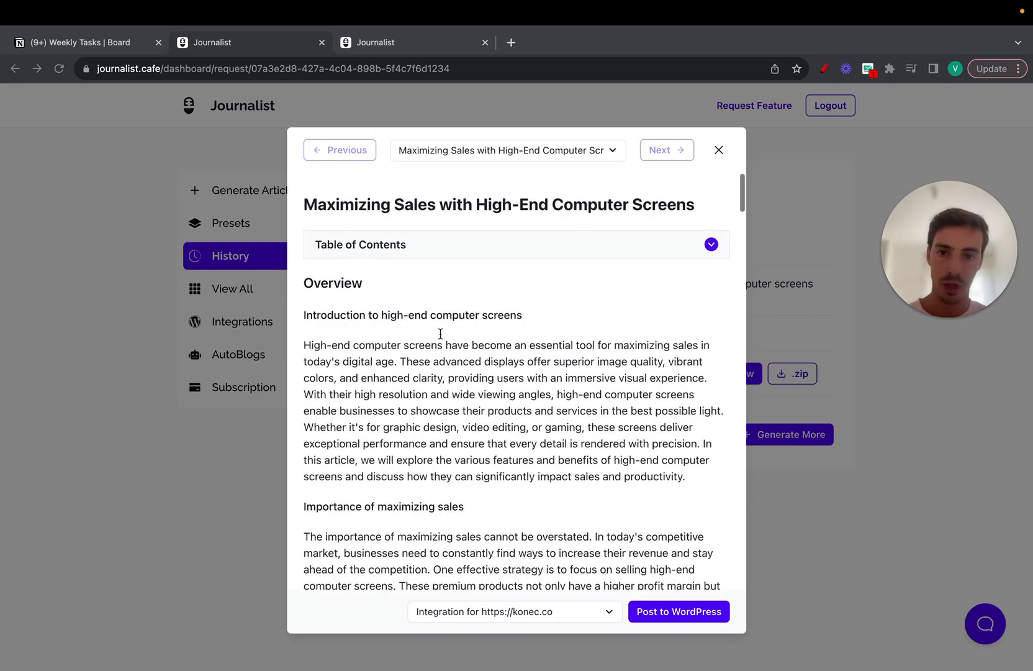
click(511, 246)
click(510, 248)
scroll(487, 318, down, 12)
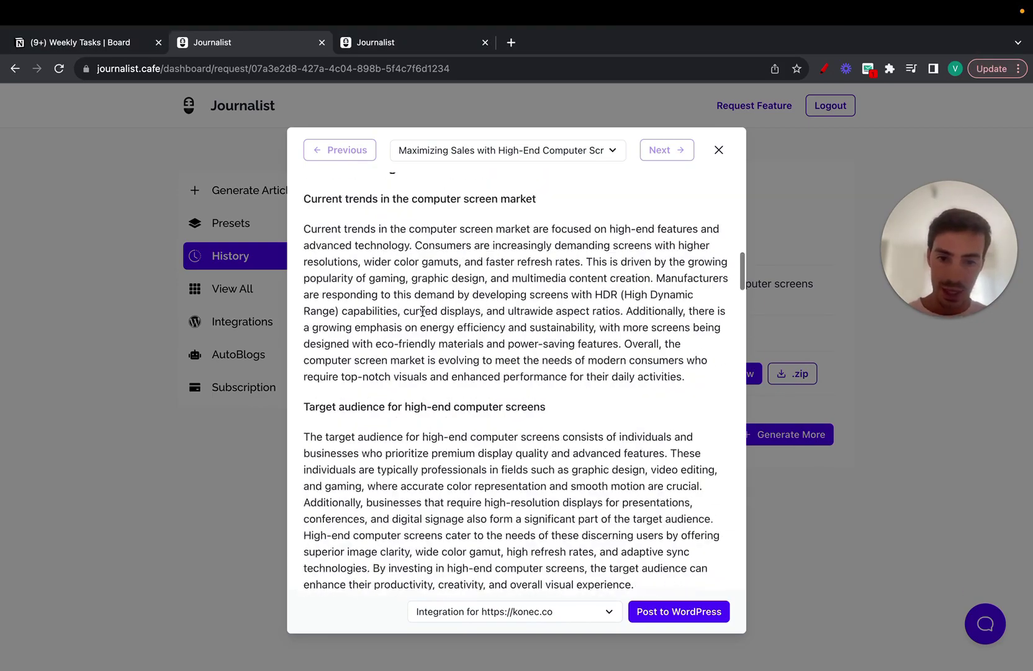
scroll(422, 311, down, 20)
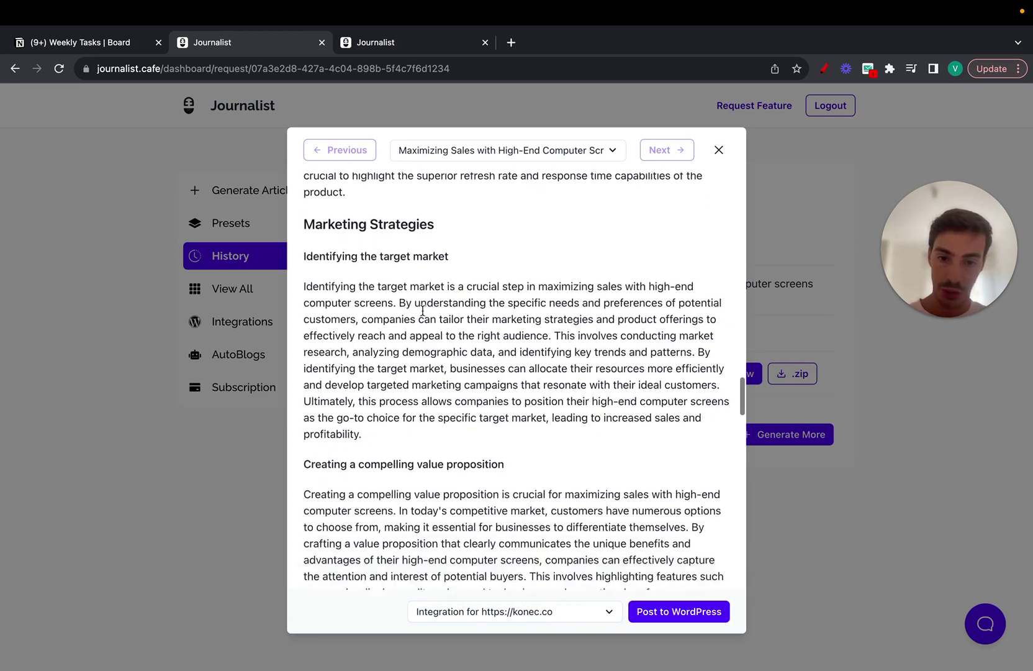
scroll(422, 311, down, 15)
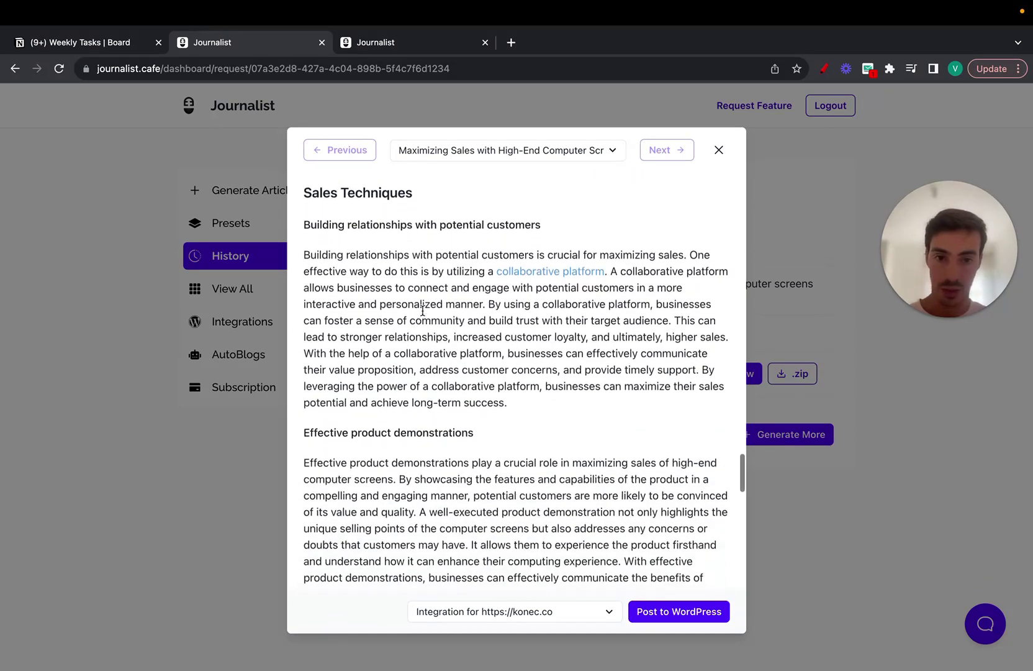
scroll(422, 311, down, 1)
scroll(422, 311, up, 2)
scroll(422, 312, up, 1)
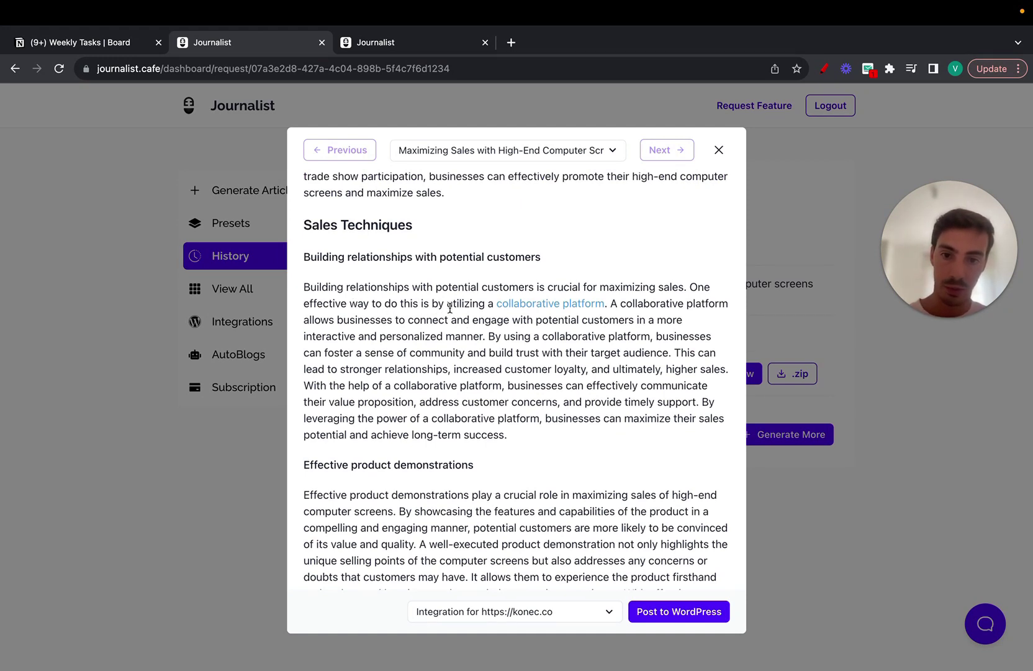
Step: Open the 'collaborative platform' link's Wikipedia target and keep reviewing the article
click(545, 308)
scroll(455, 281, down, 10)
scroll(457, 281, up, 10)
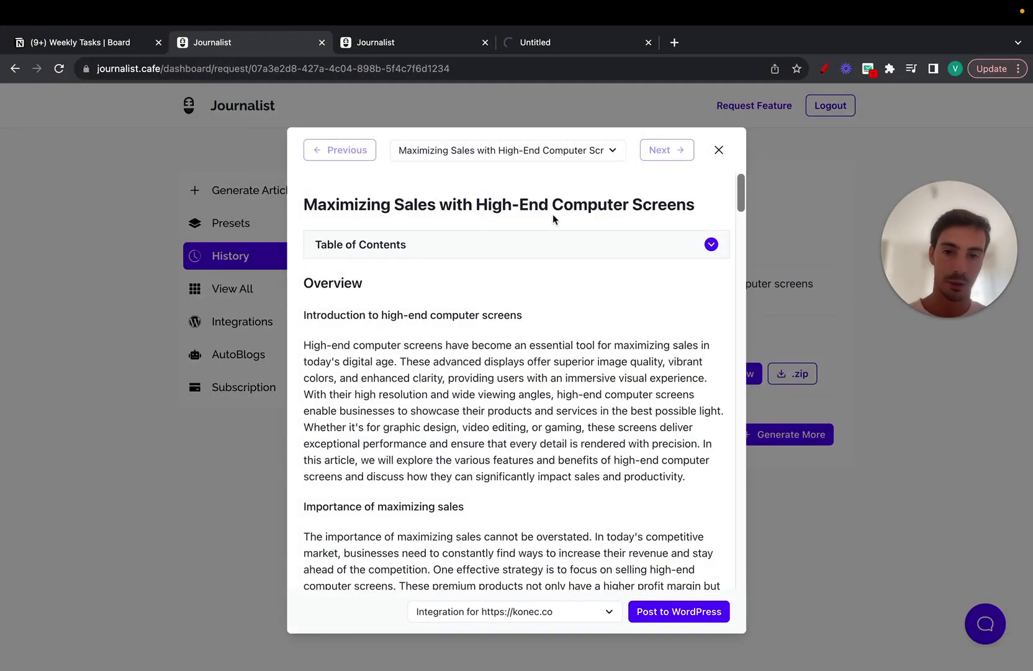
click(505, 242)
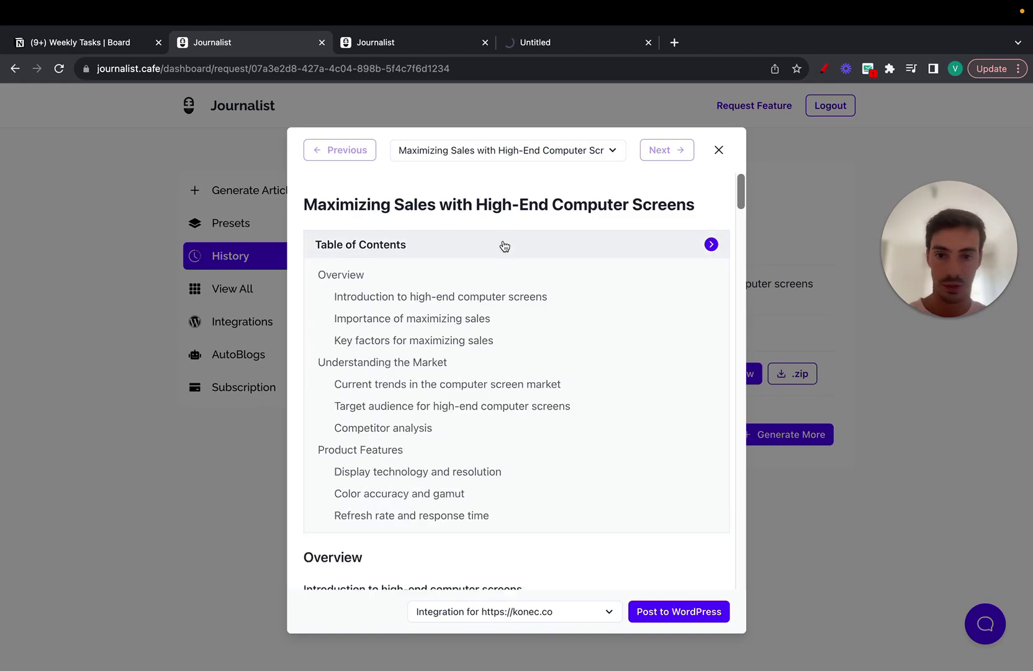
click(504, 245)
scroll(505, 245, down, 20)
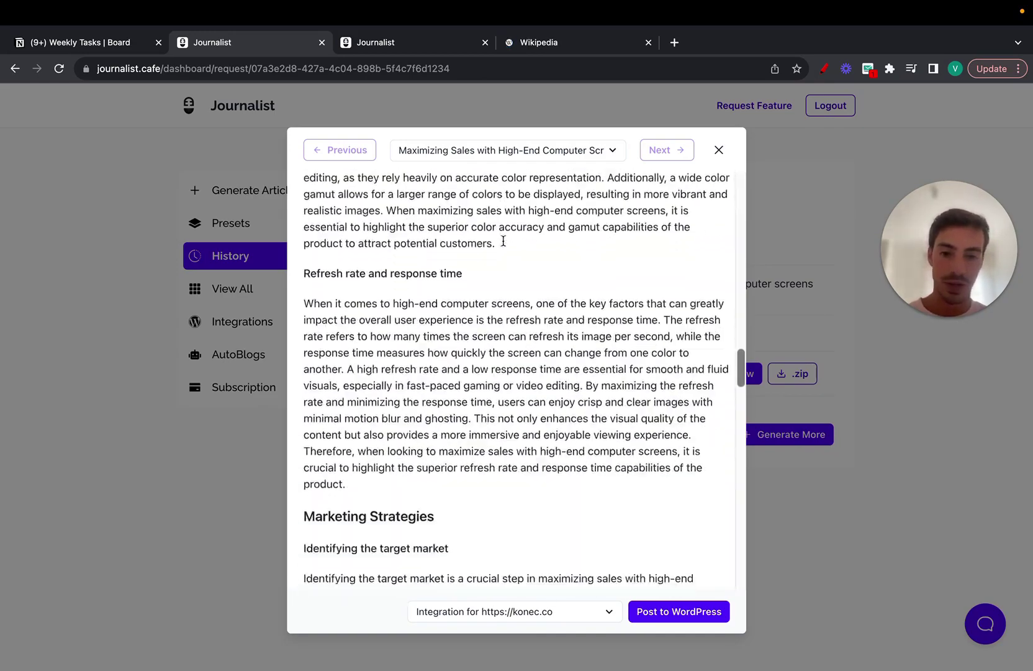
scroll(503, 244, down, 12)
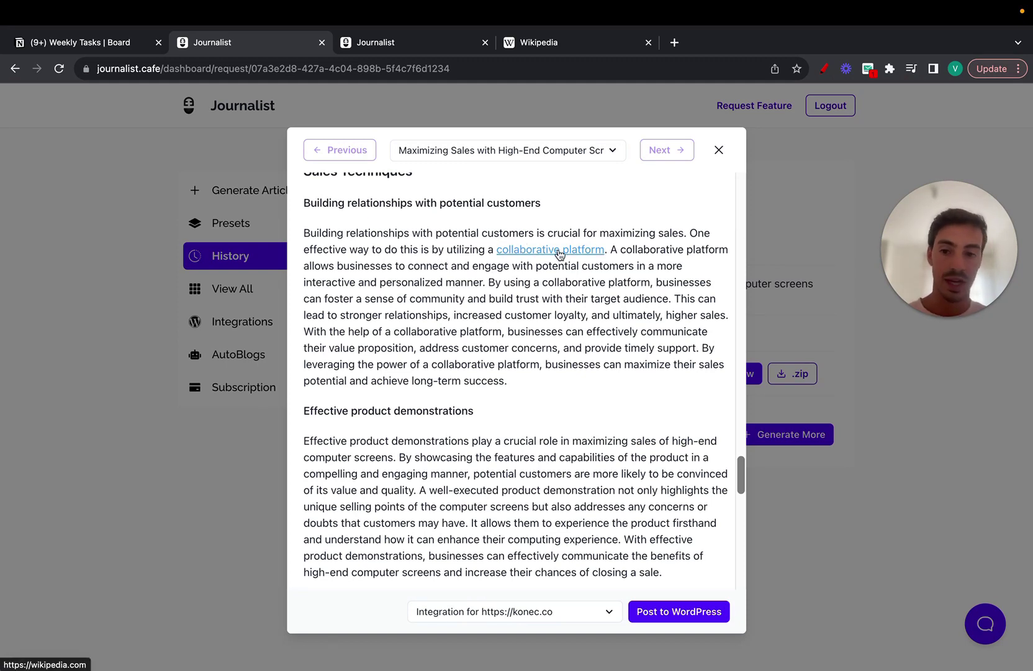
Step: In the Wikipedia tab, moved one place left, search for 'collaboration'
click(528, 45)
drag(427, 47, 372, 48)
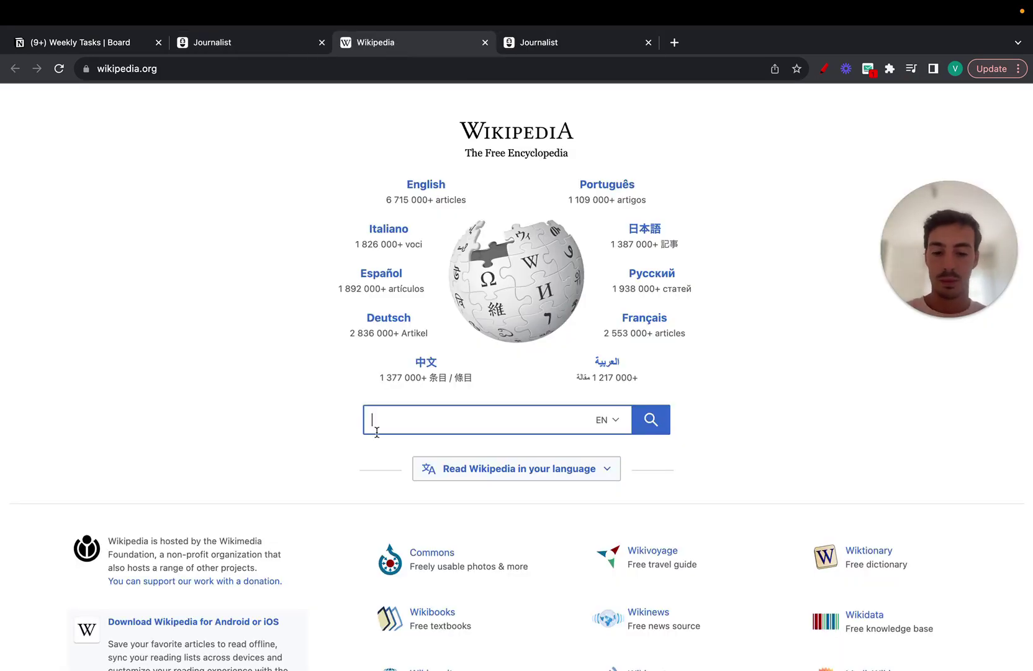
text(platform)
key(ctrl+a)
text(collabo)
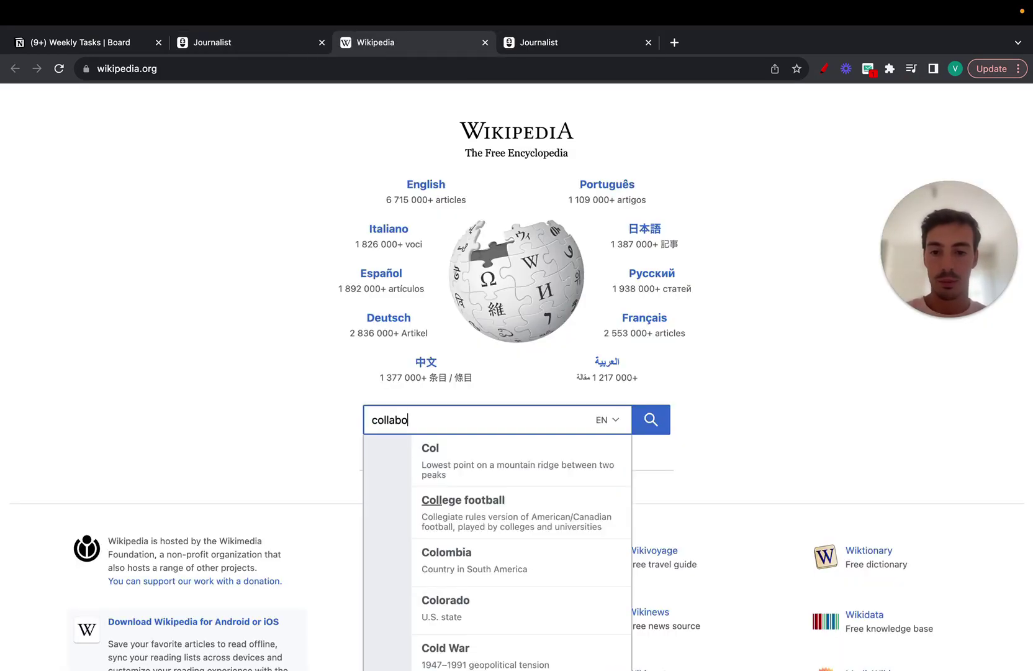
text(ration)
key(Return)
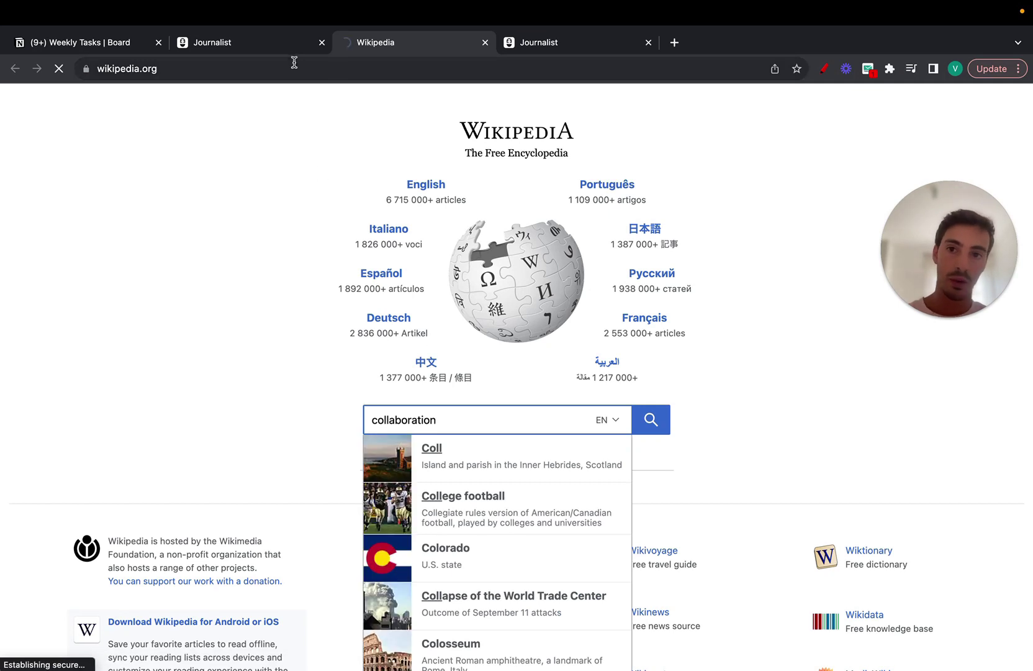
Step: Compare the Collaboration article's web address with the Journalist article preview
click(110, 68)
click(203, 70)
drag(203, 68, 106, 70)
click(227, 49)
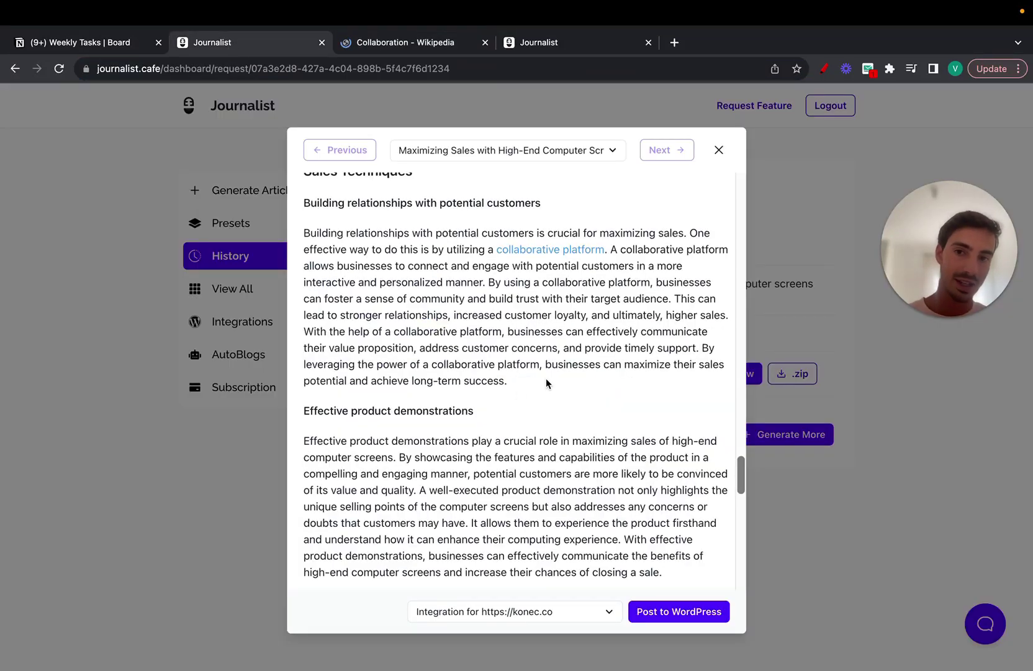
click(368, 50)
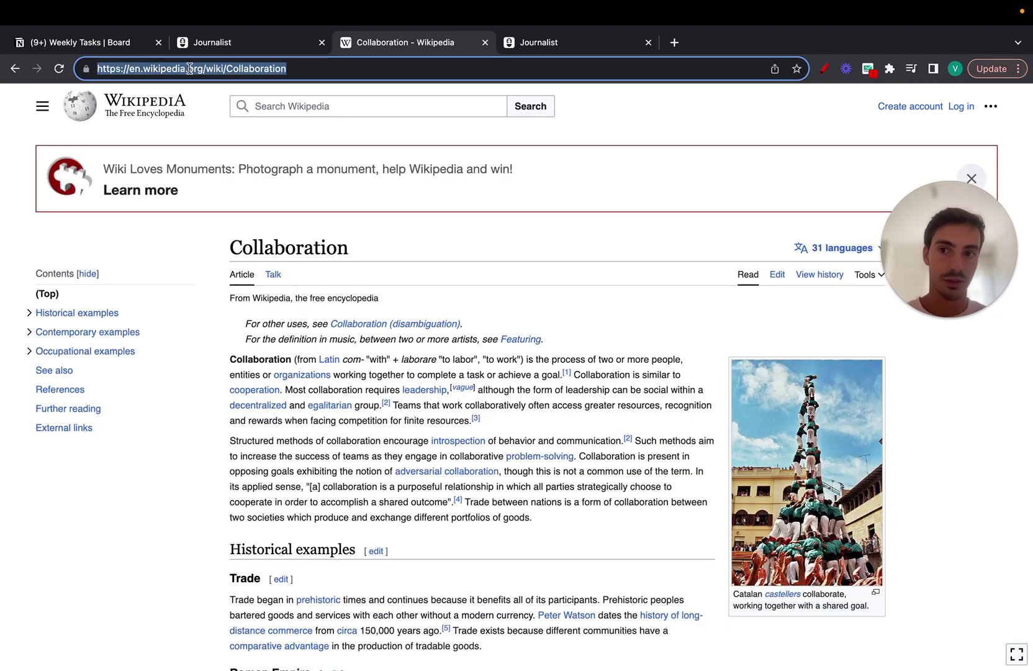
click(261, 45)
scroll(595, 375, up, 1)
click(391, 50)
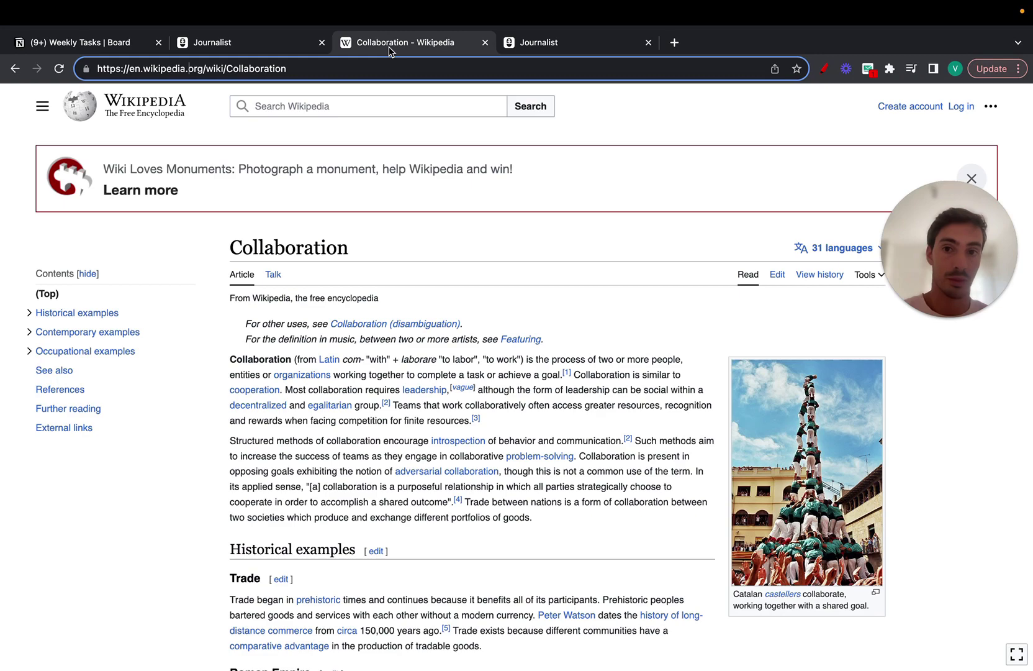
Step: Return to the Journalist article preview and check where the collaborative platform link points
click(281, 44)
scroll(600, 296, down, 5)
scroll(600, 296, down, 5)
scroll(597, 286, up, 10)
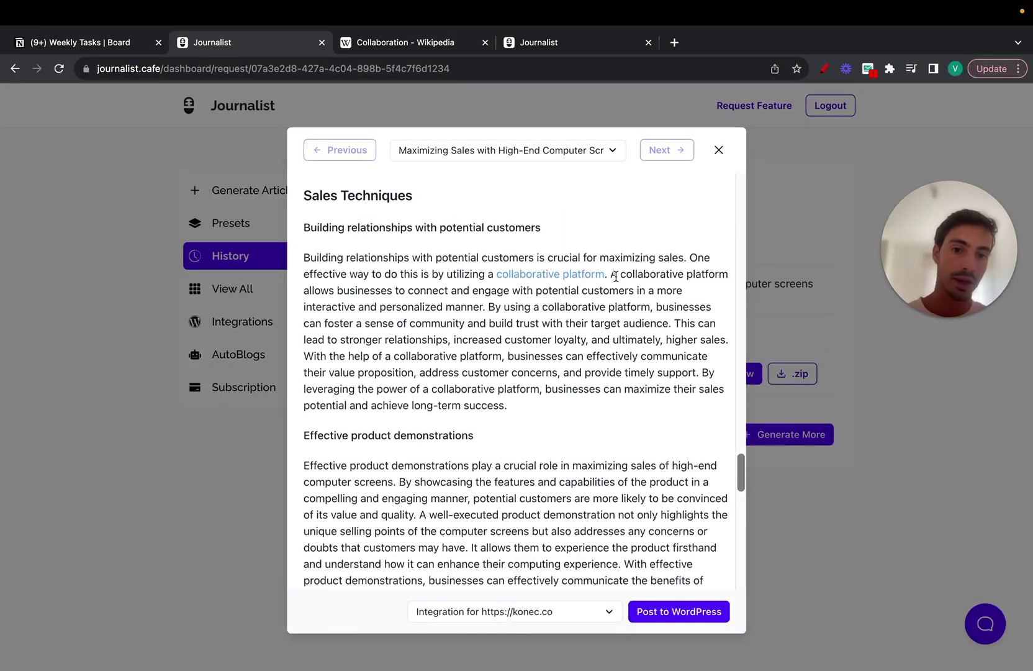
click(584, 261)
Step: Scroll through the rest of the article, view the publishing integrations list, and close the preview
scroll(435, 341, down, 3)
scroll(436, 341, down, 5)
scroll(436, 345, up, 20)
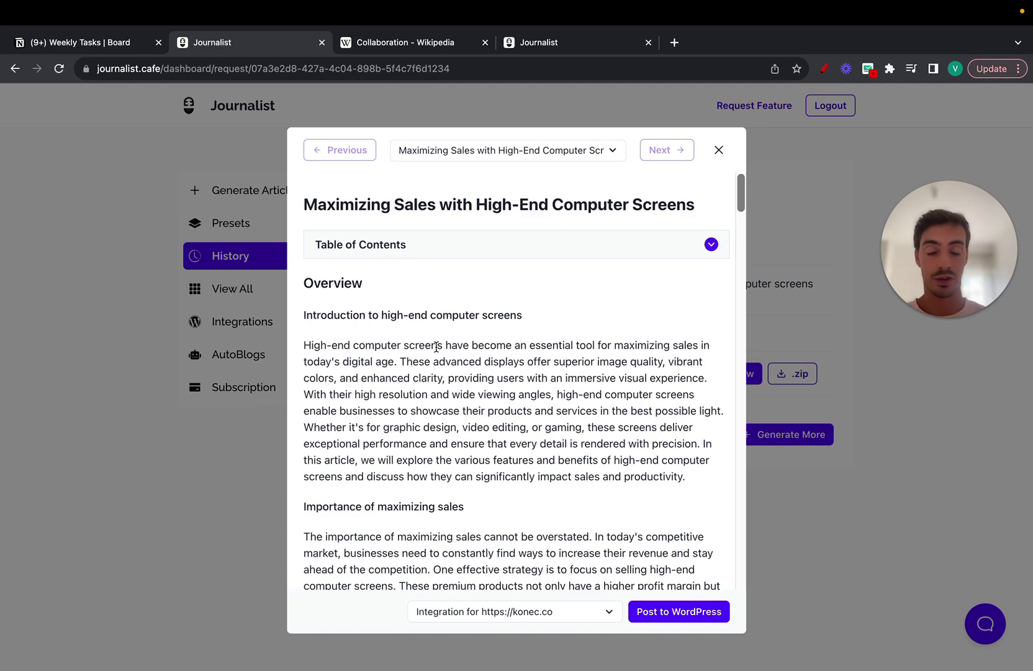
scroll(437, 347, down, 10)
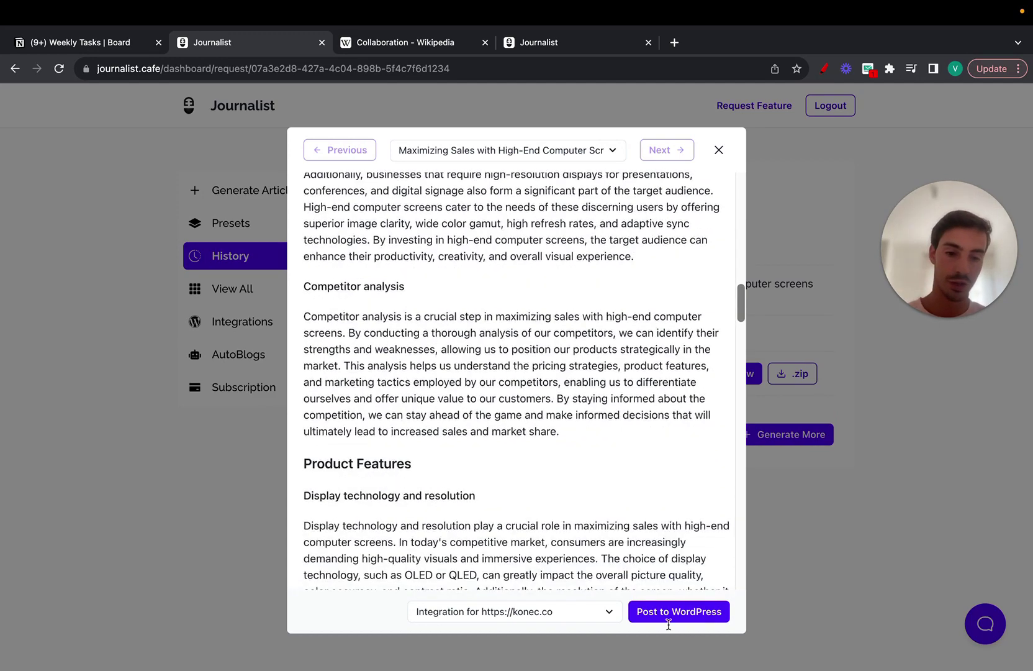
click(553, 614)
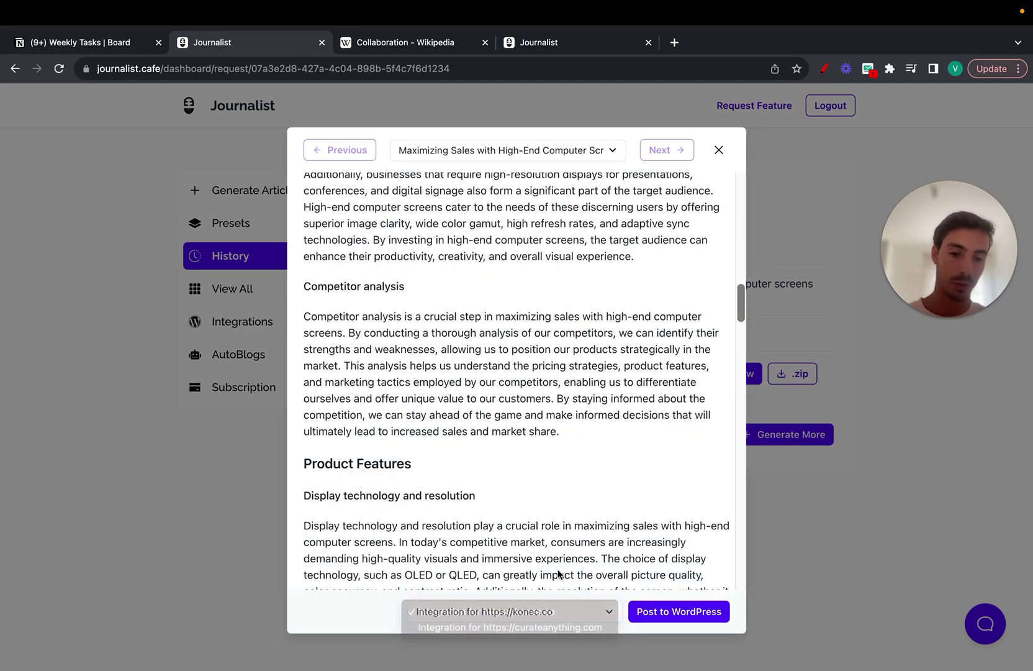
click(718, 151)
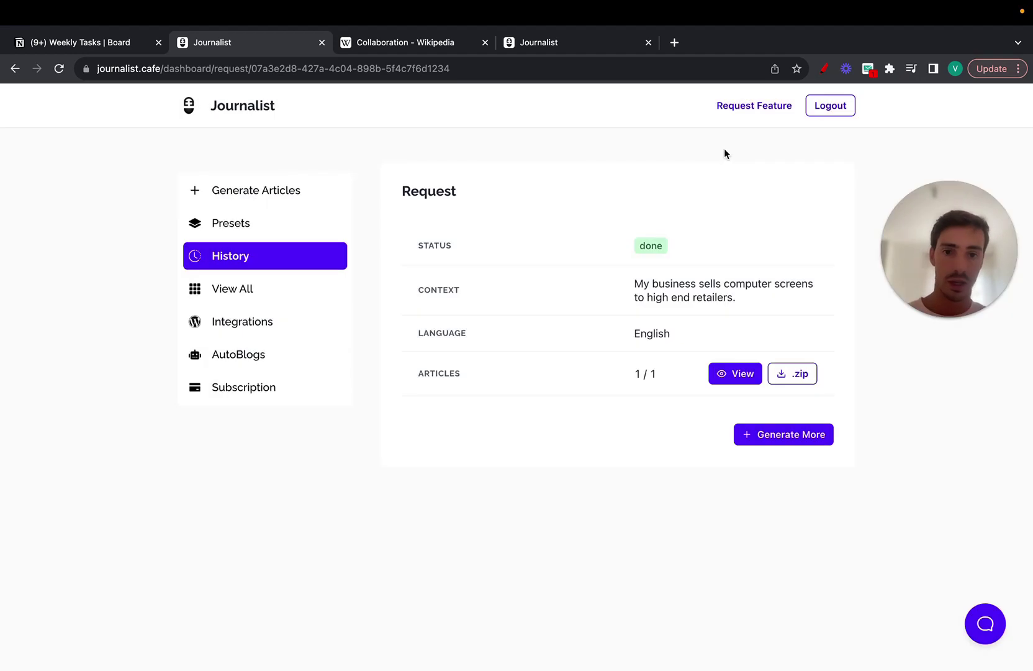
Step: Open all generated articles and review the Creating Quality Content article, including its Table of Contents
click(260, 290)
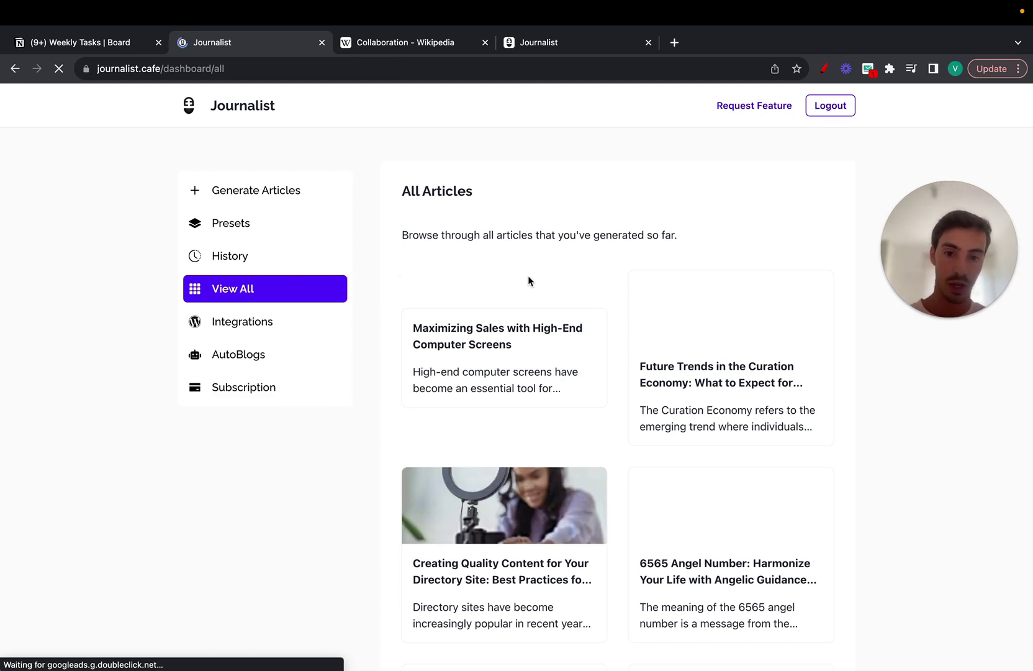
scroll(435, 360, down, 3)
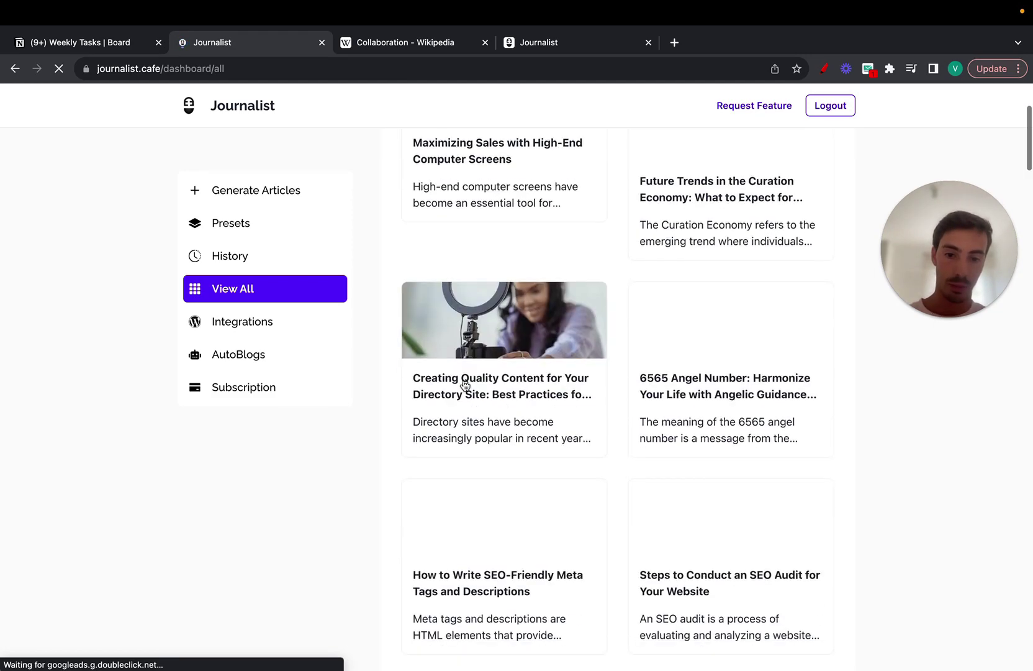
click(499, 385)
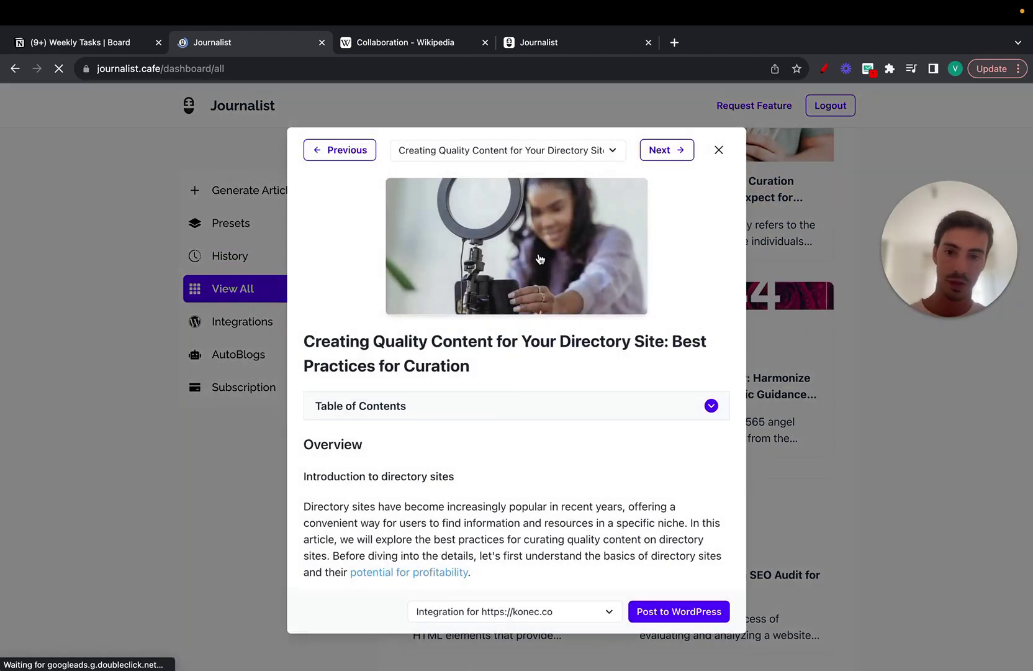
click(527, 414)
click(528, 416)
scroll(429, 425, down, 3)
scroll(429, 424, down, 20)
scroll(431, 420, down, 20)
scroll(431, 420, up, 10)
click(719, 150)
Step: Read through the 6565 Angel Number article preview, then close it
click(774, 321)
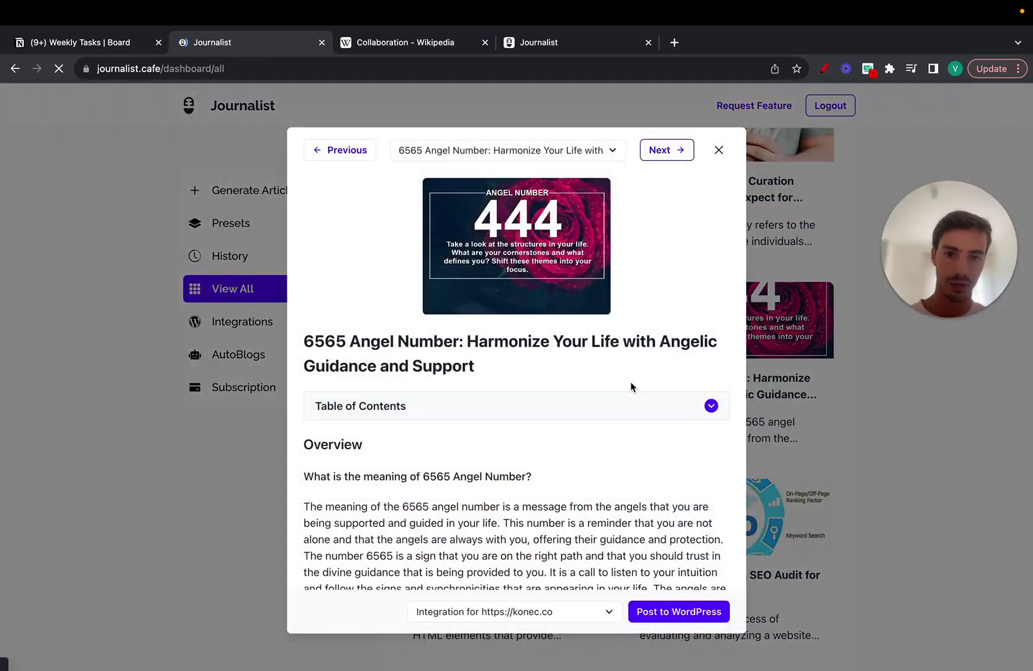
scroll(631, 381, down, 15)
scroll(630, 381, down, 10)
scroll(631, 384, up, 20)
scroll(631, 386, down, 8)
scroll(631, 386, up, 8)
scroll(630, 386, down, 8)
scroll(630, 384, down, 10)
scroll(630, 383, up, 8)
scroll(382, 413, down, 10)
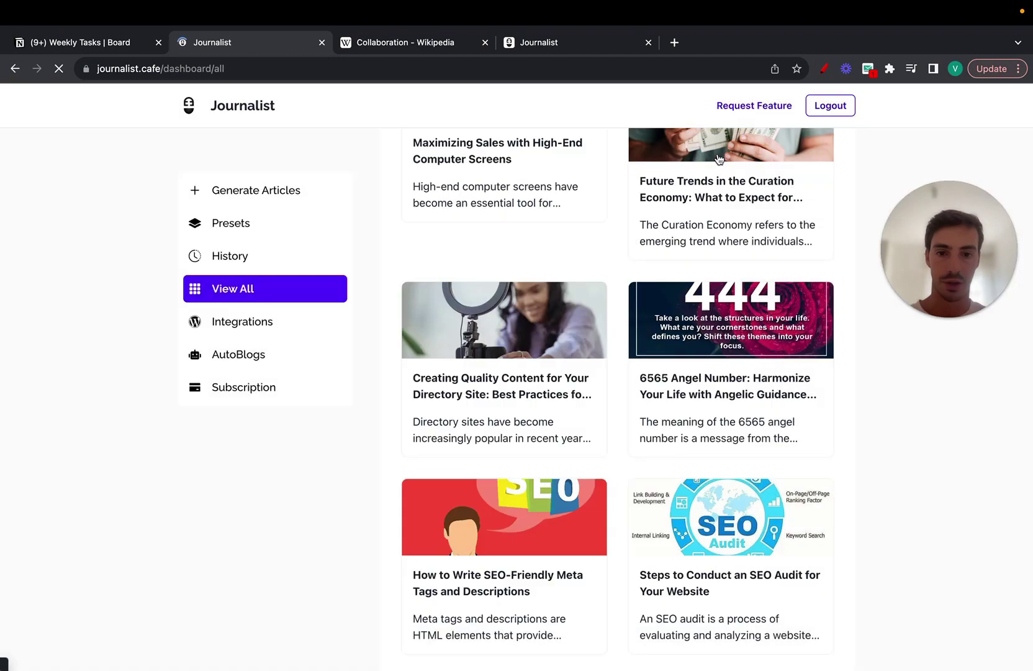
click(718, 150)
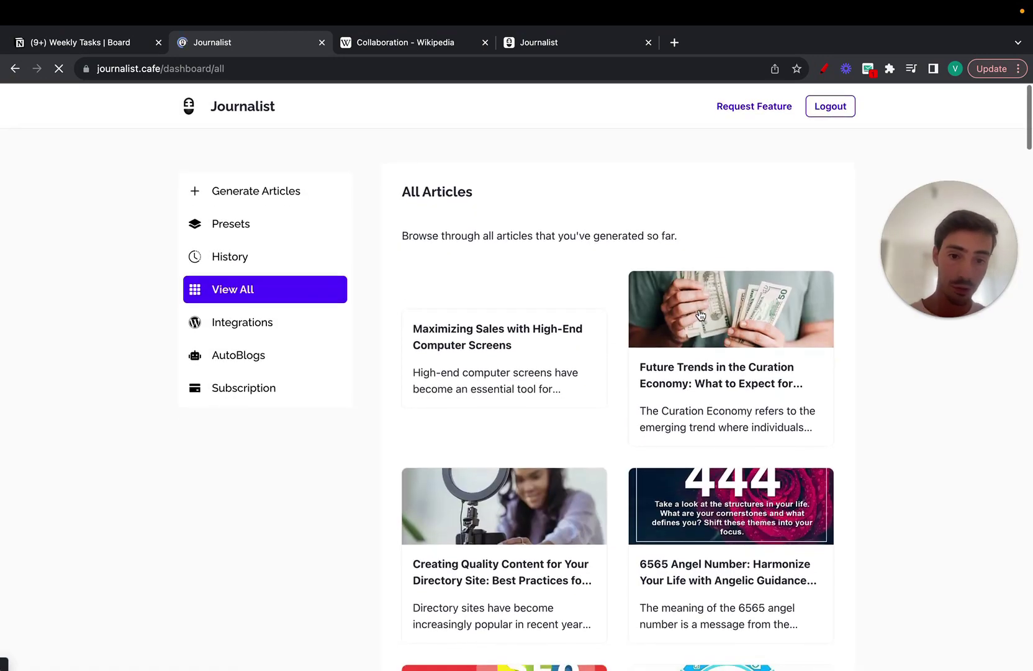
Step: Open the Future Trends in the Curation Economy article and select part of its text
click(698, 308)
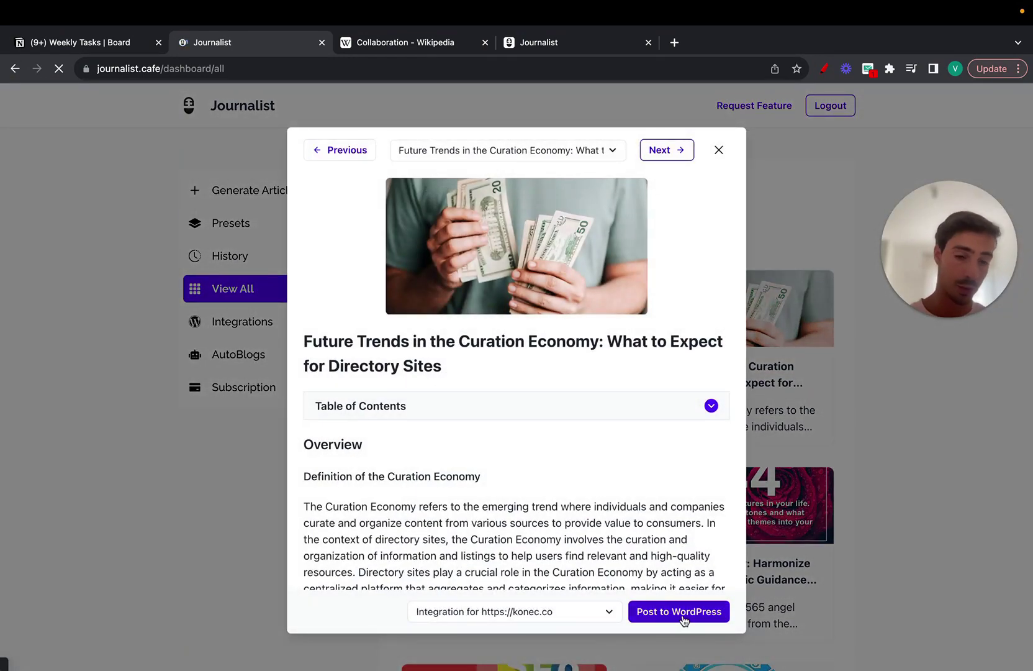
click(825, 429)
click(762, 336)
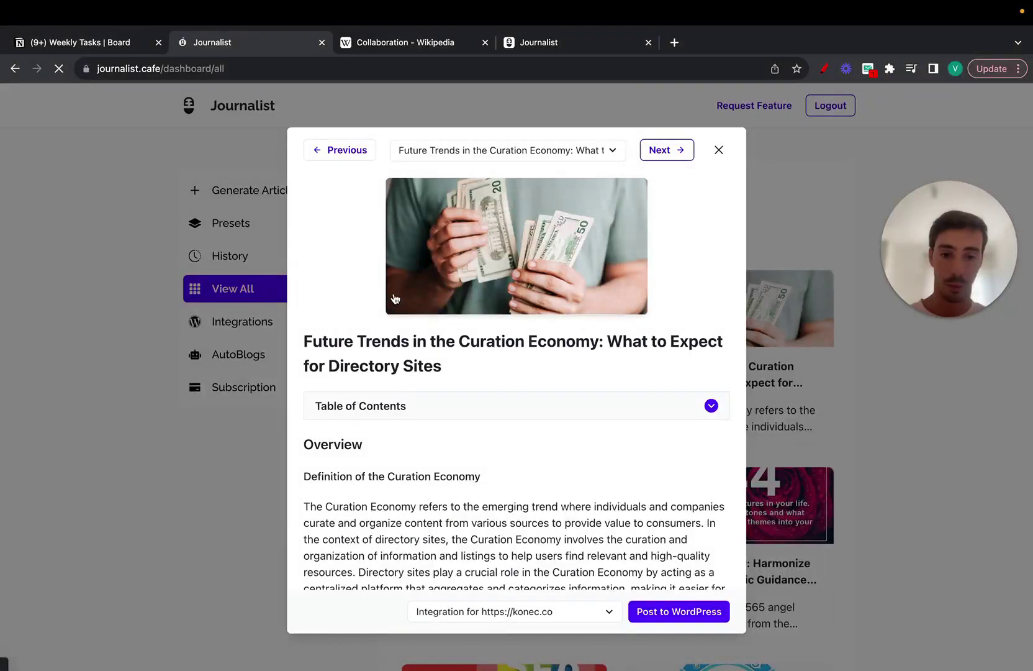
drag(392, 295, 692, 613)
click(769, 325)
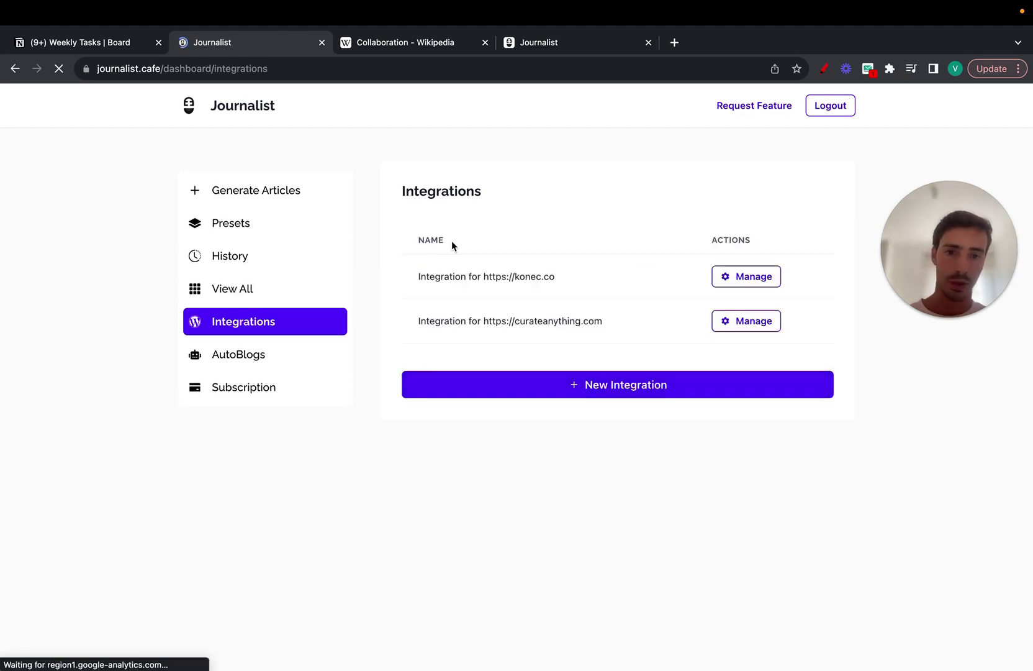
Step: View the new WordPress integration form, then switch to the AutoBlogs page
click(663, 385)
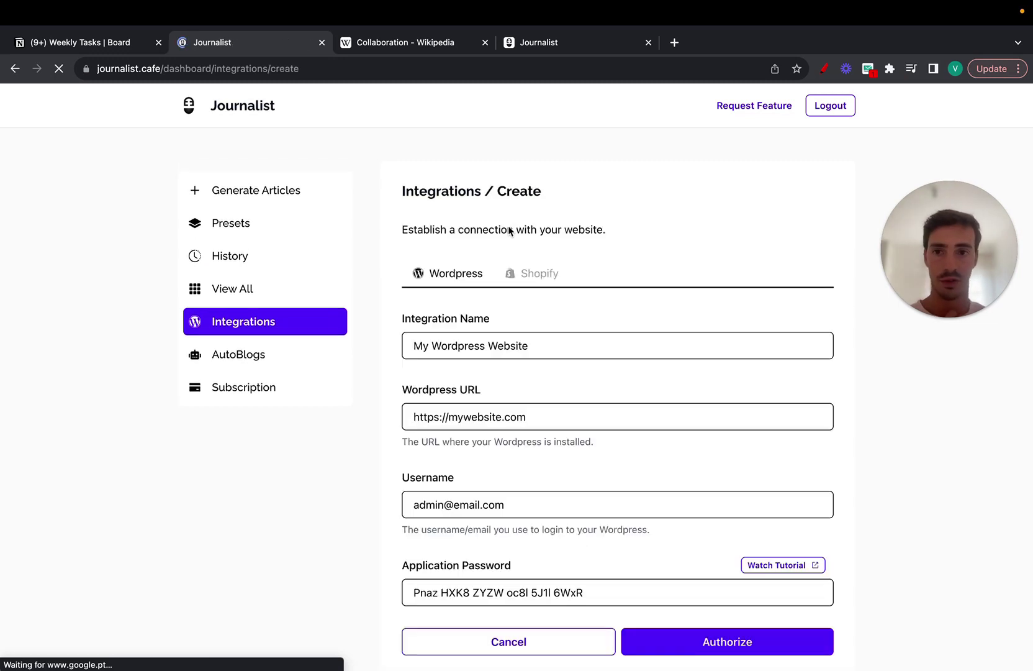
click(264, 361)
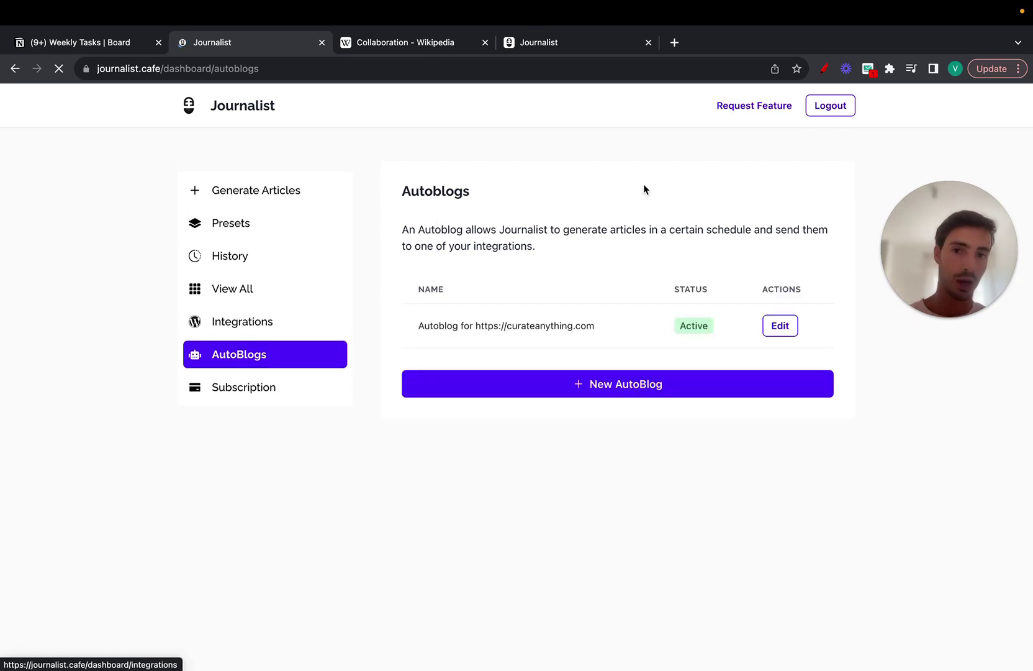
click(823, 70)
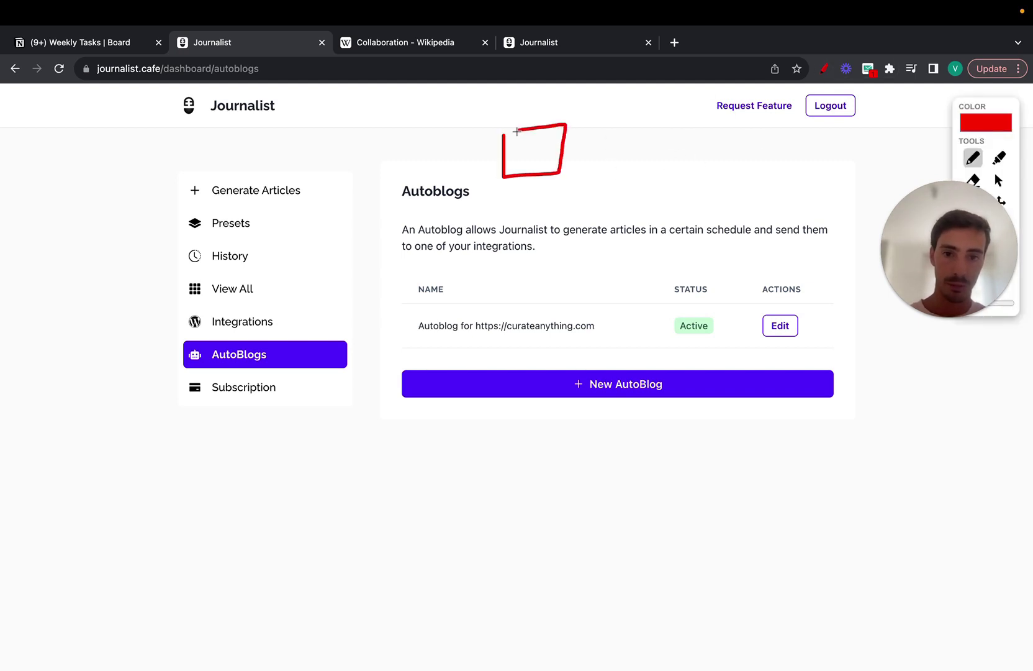
mouse_move(554, 143)
mouse_down()
mouse_move(643, 107)
mouse_move(704, 280)
mouse_move(691, 97)
mouse_up()
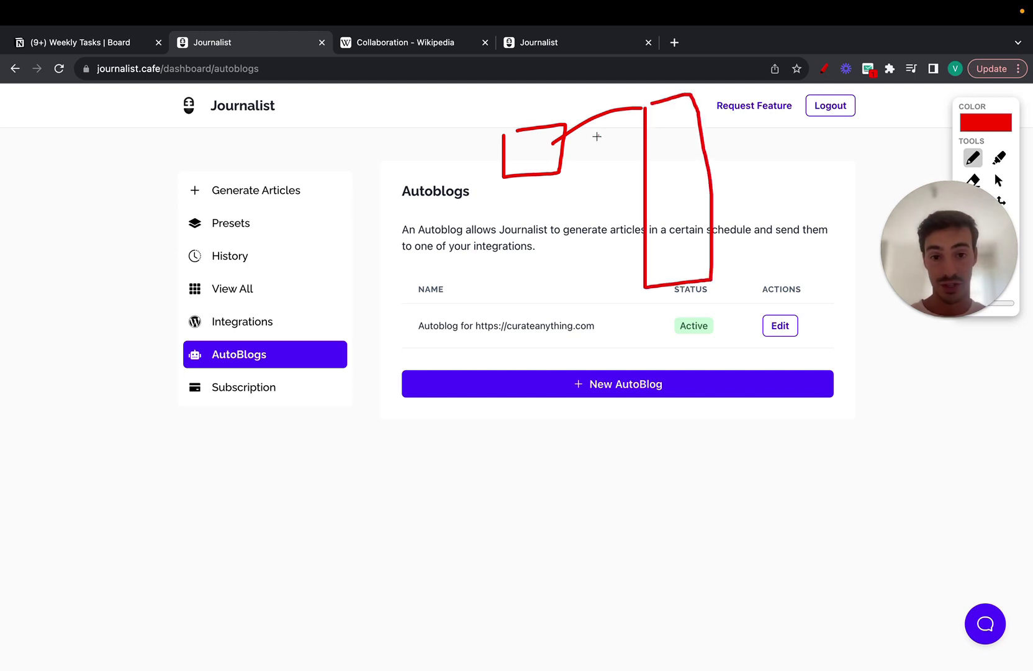
drag(594, 138, 591, 147)
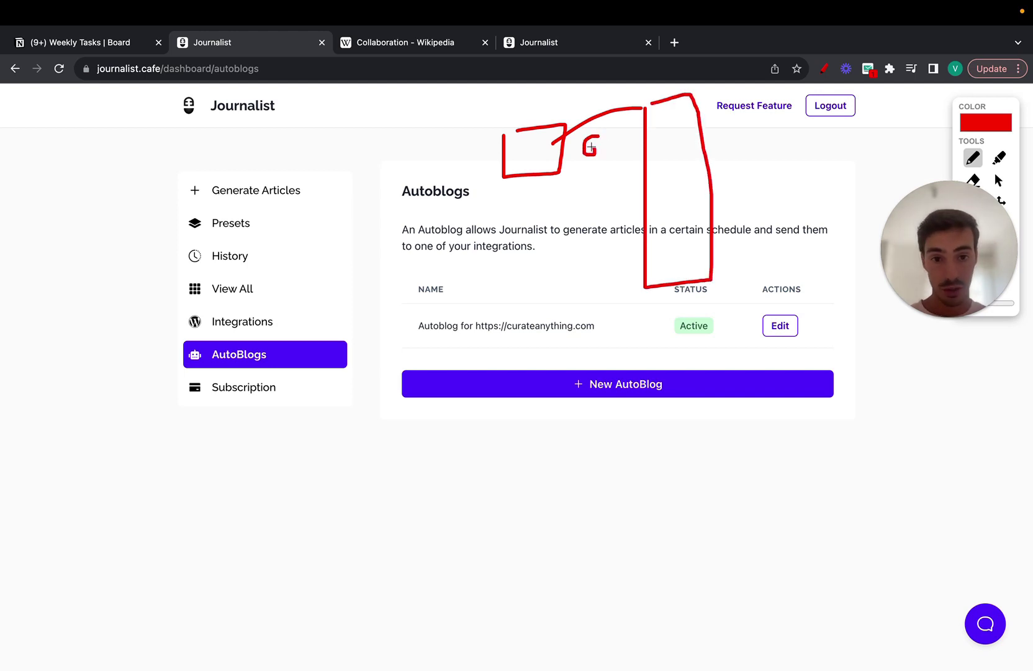
click(654, 120)
click(666, 120)
click(684, 130)
click(675, 130)
mouse_move(683, 121)
mouse_down()
mouse_move(688, 132)
mouse_move(724, 133)
mouse_up()
mouse_move(902, 233)
mouse_down()
mouse_move(415, 248)
mouse_move(593, 178)
mouse_up()
click(999, 272)
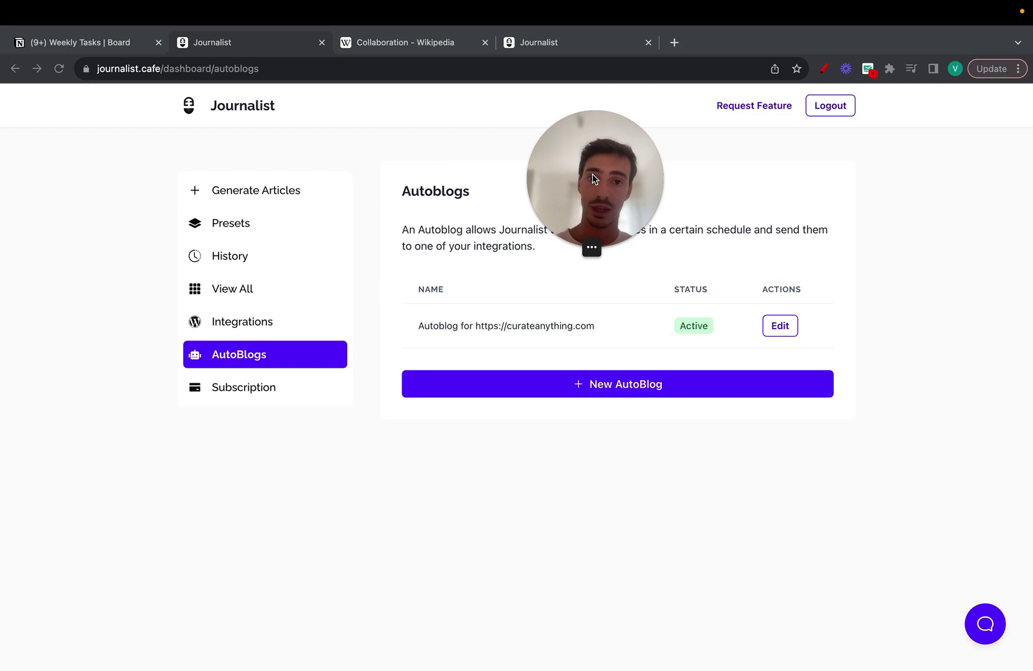